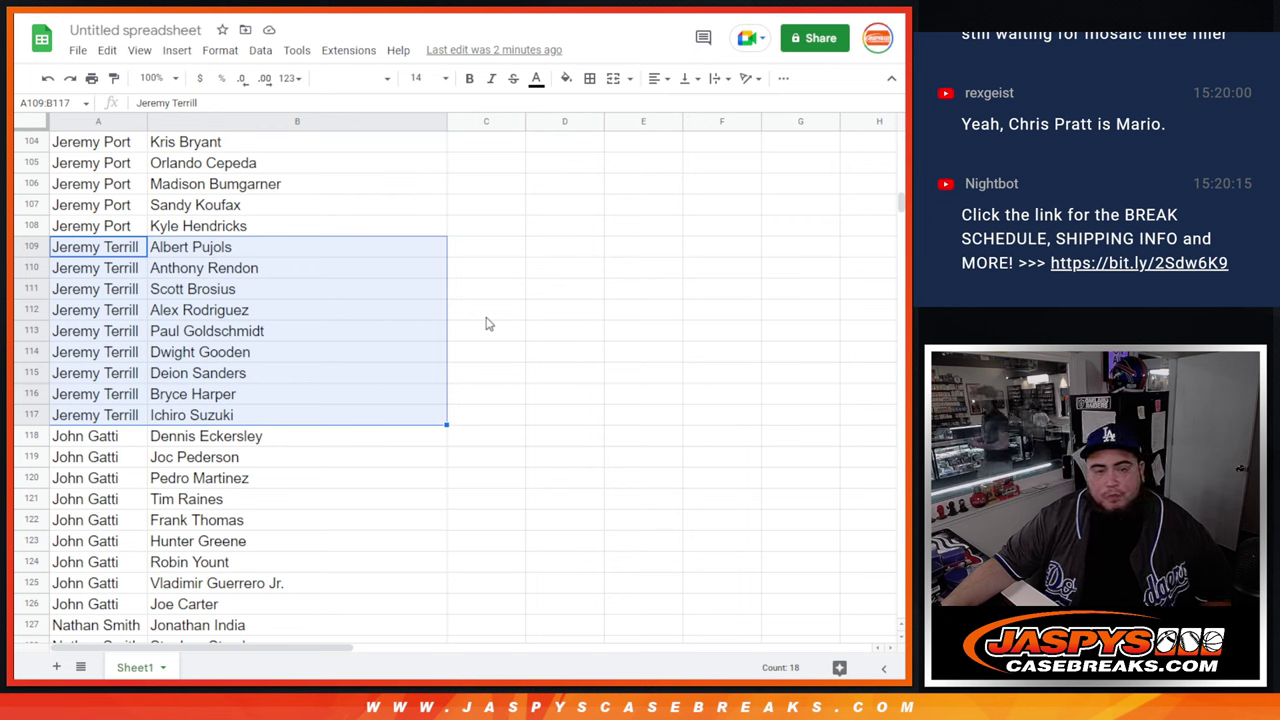
# - Review the participants' player assignments in rows 118 to 144, highlighting each participant's block in columns A and B in turn
pyautogui.scroll(-1, 487, 323)
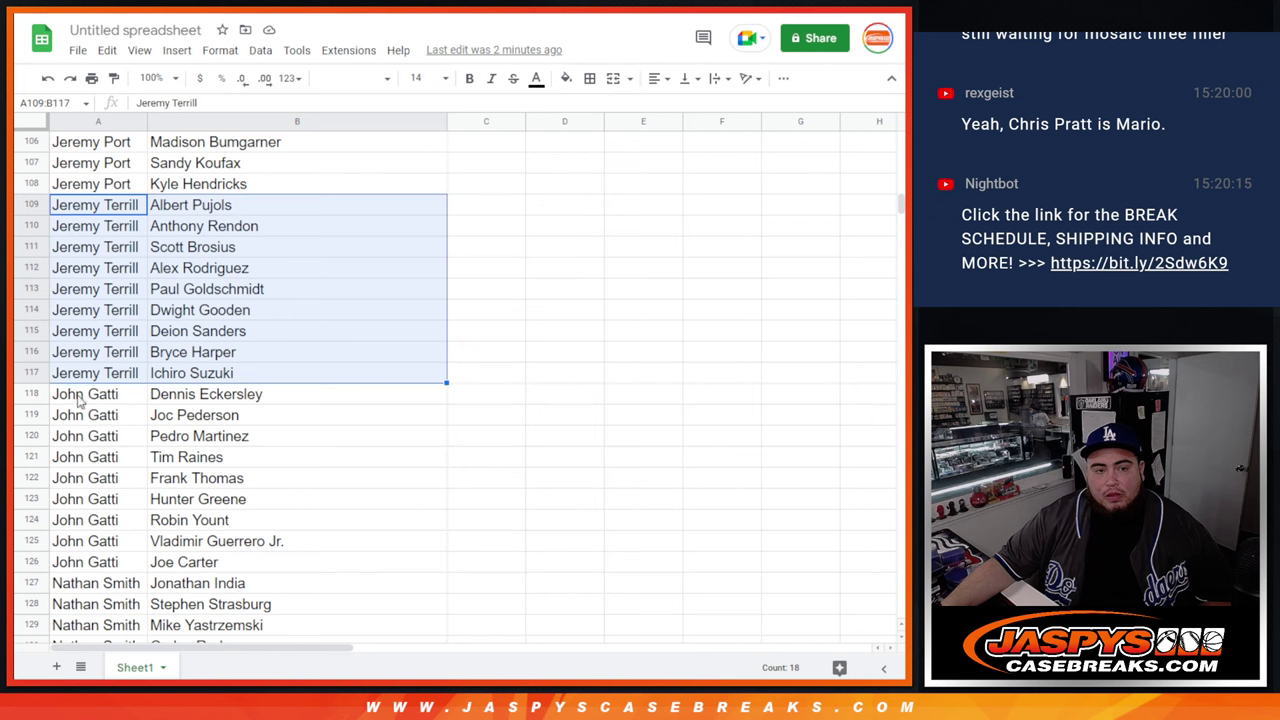
pyautogui.moveTo(80, 400); pyautogui.dragTo(210, 562)
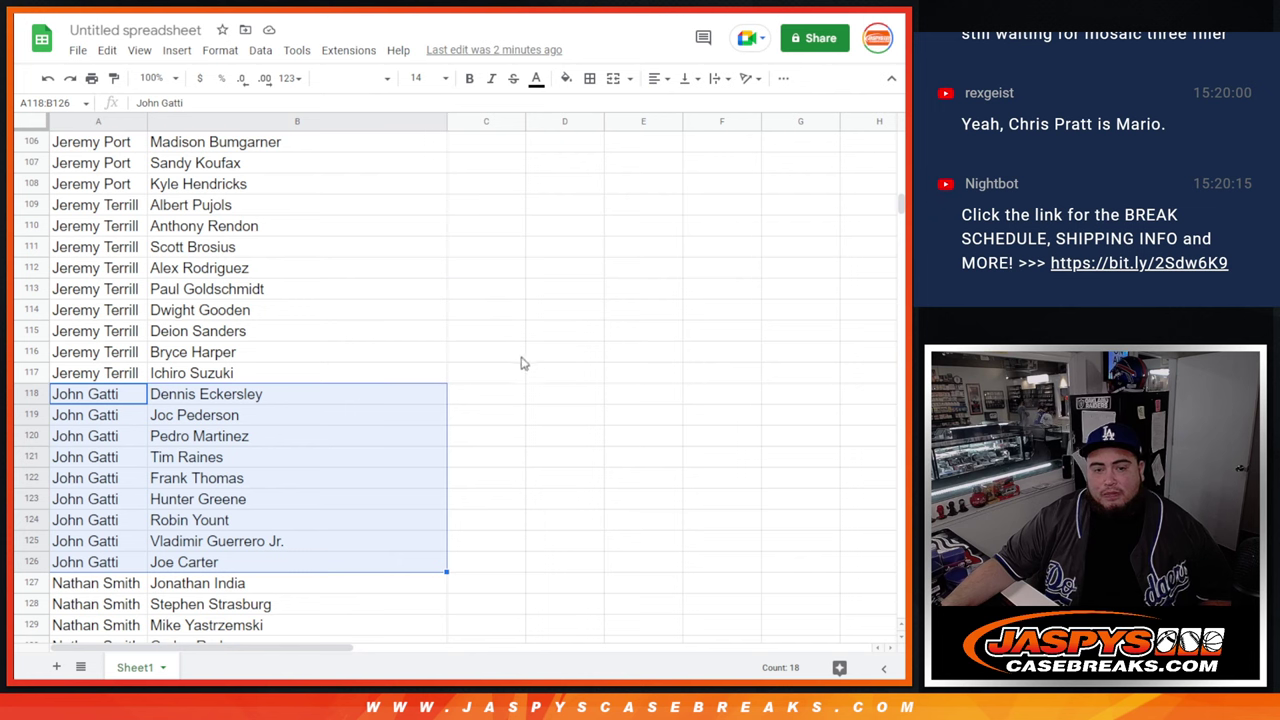
pyautogui.scroll(-2, 520, 363)
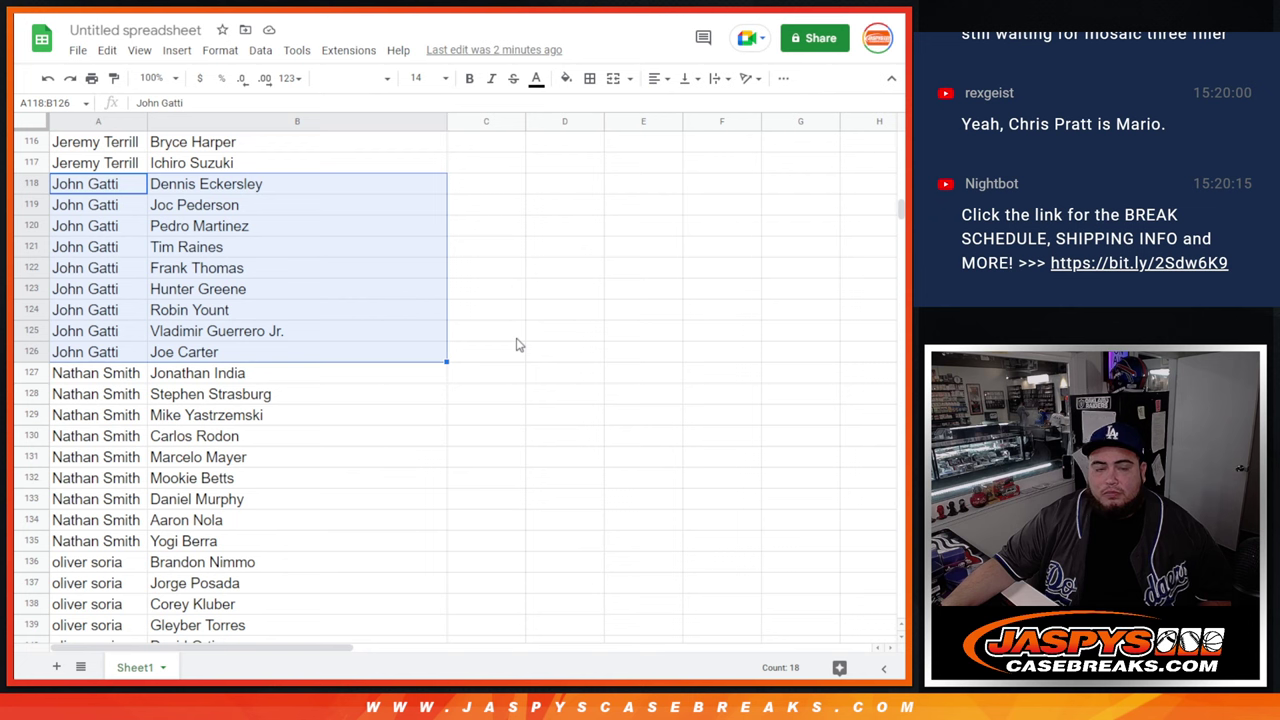
pyautogui.scroll(-1, 468, 356)
pyautogui.moveTo(134, 330); pyautogui.dragTo(240, 500)
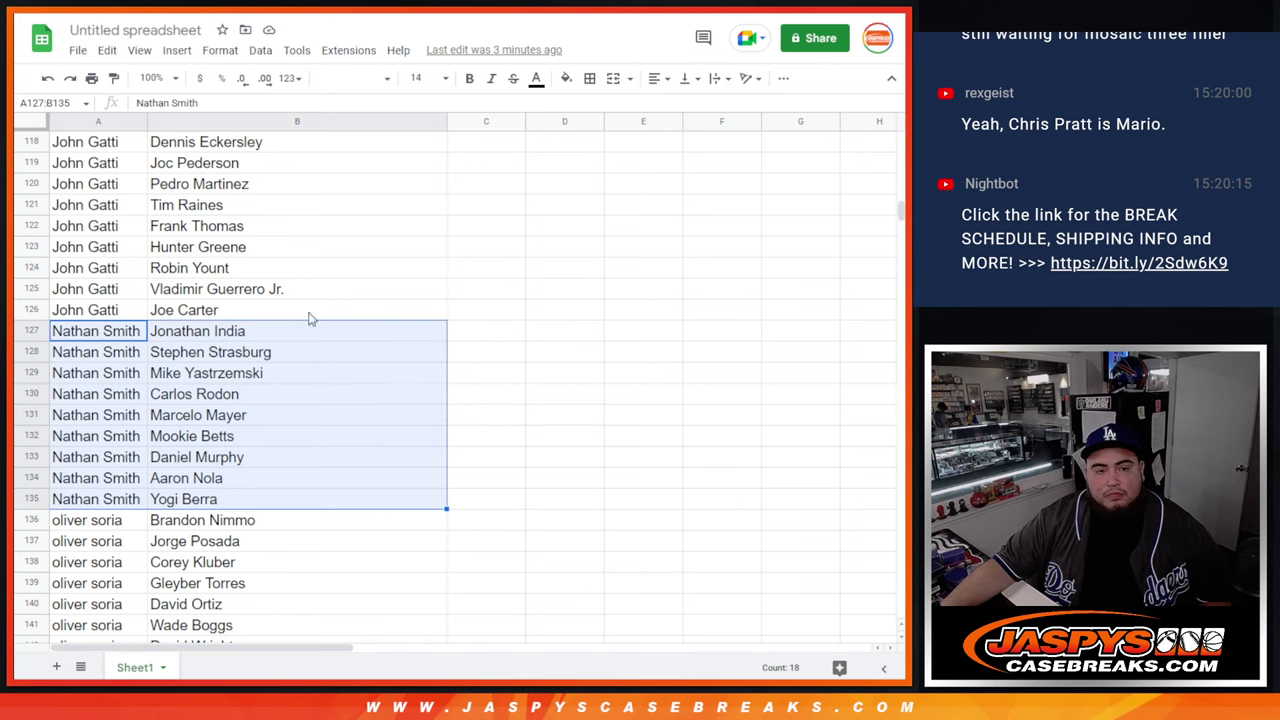
pyautogui.scroll(-3, 309, 318)
pyautogui.moveTo(106, 374); pyautogui.dragTo(236, 545)
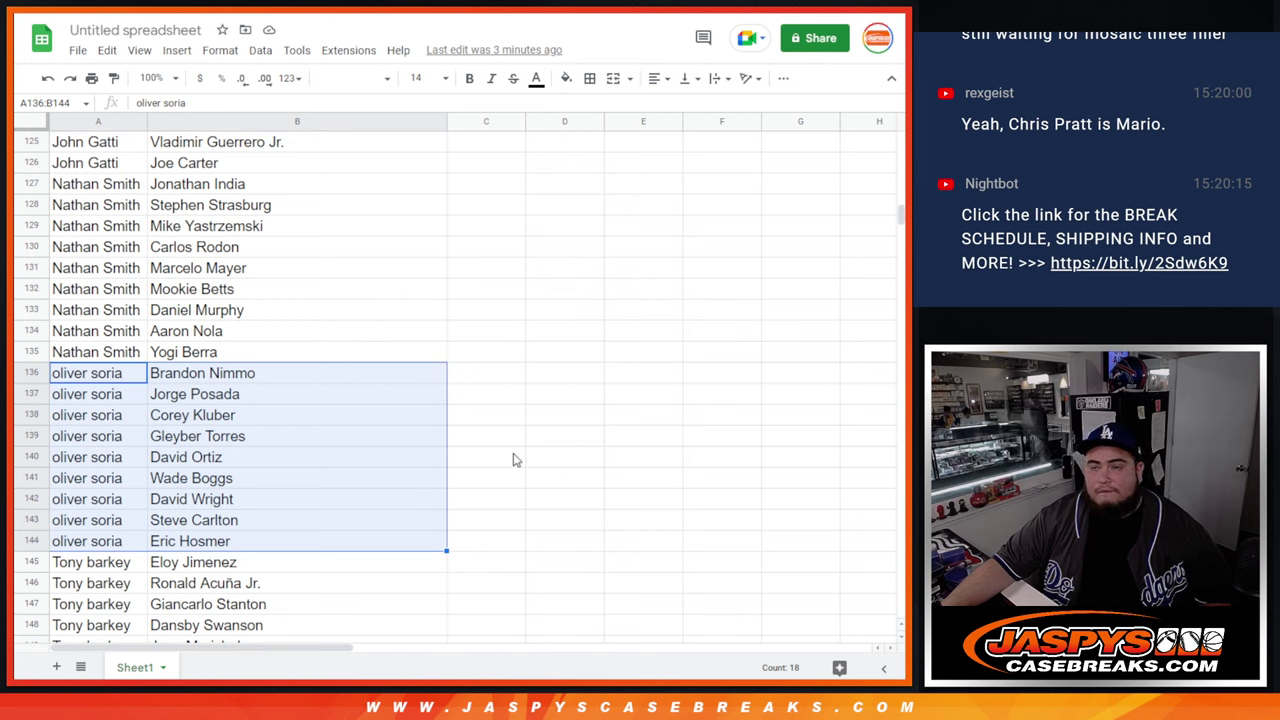
# - Highlight the last participant's block, rows 145 to 171 in columns A and B, and read through its players
pyautogui.scroll(-5, 513, 459)
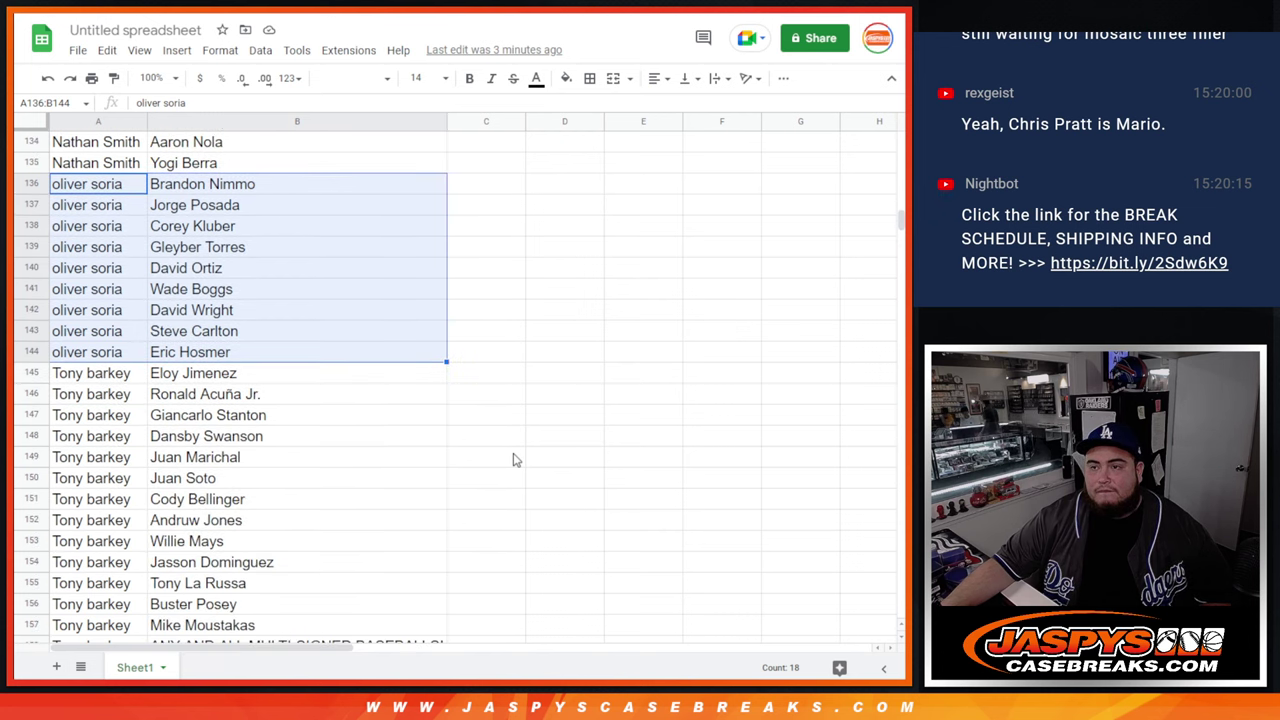
pyautogui.scroll(-1, 513, 459)
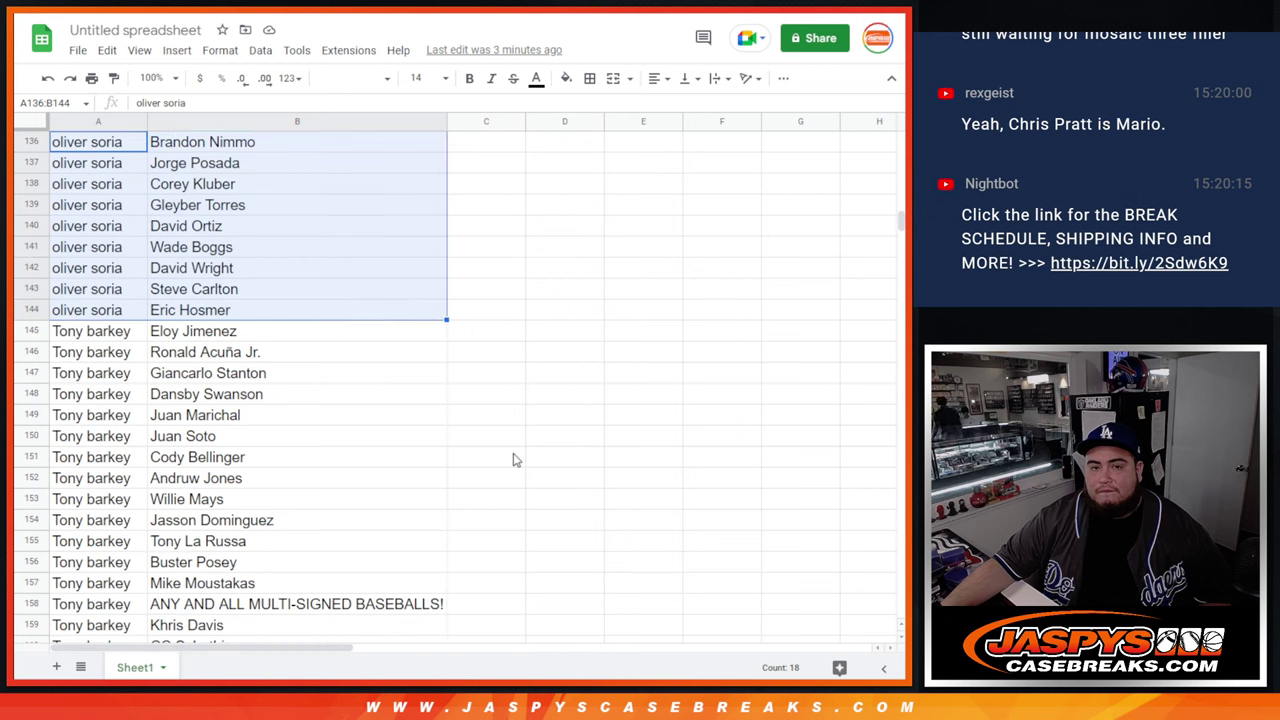
pyautogui.click(100, 340)
pyautogui.moveTo(104, 342); pyautogui.dragTo(314, 520)
pyautogui.scroll(3, 574, 522)
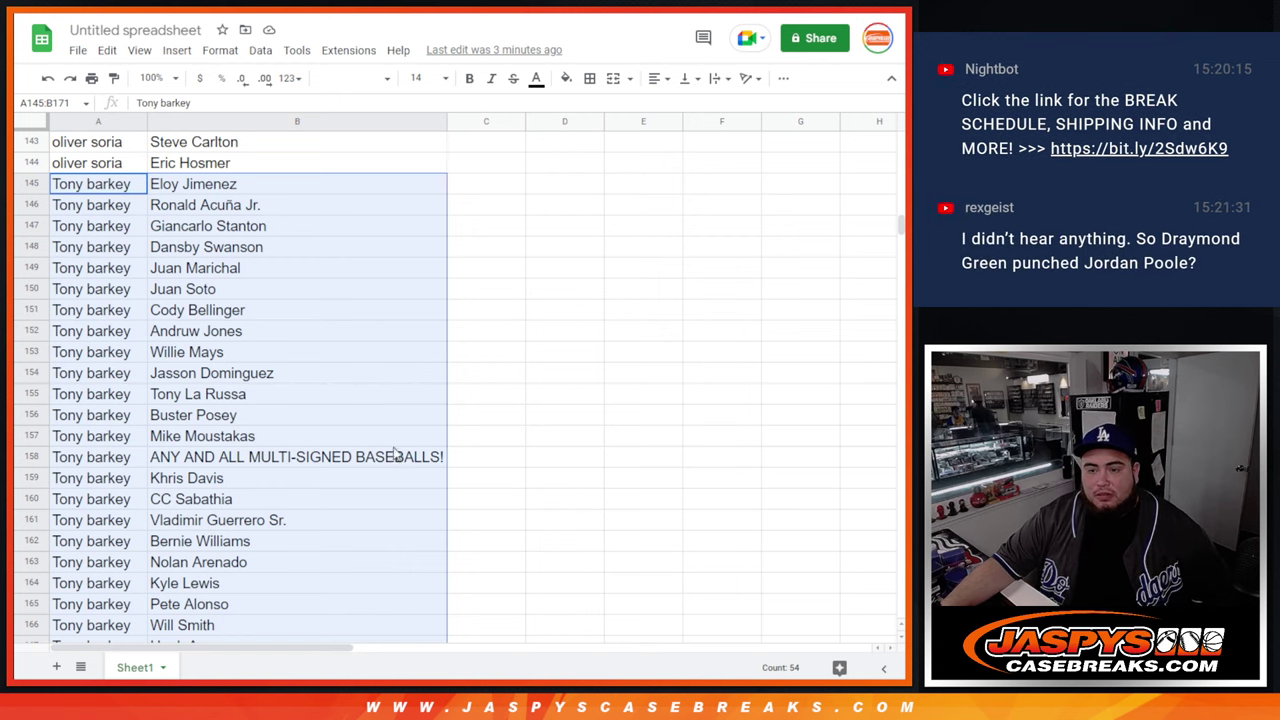
pyautogui.scroll(-2, 430, 375)
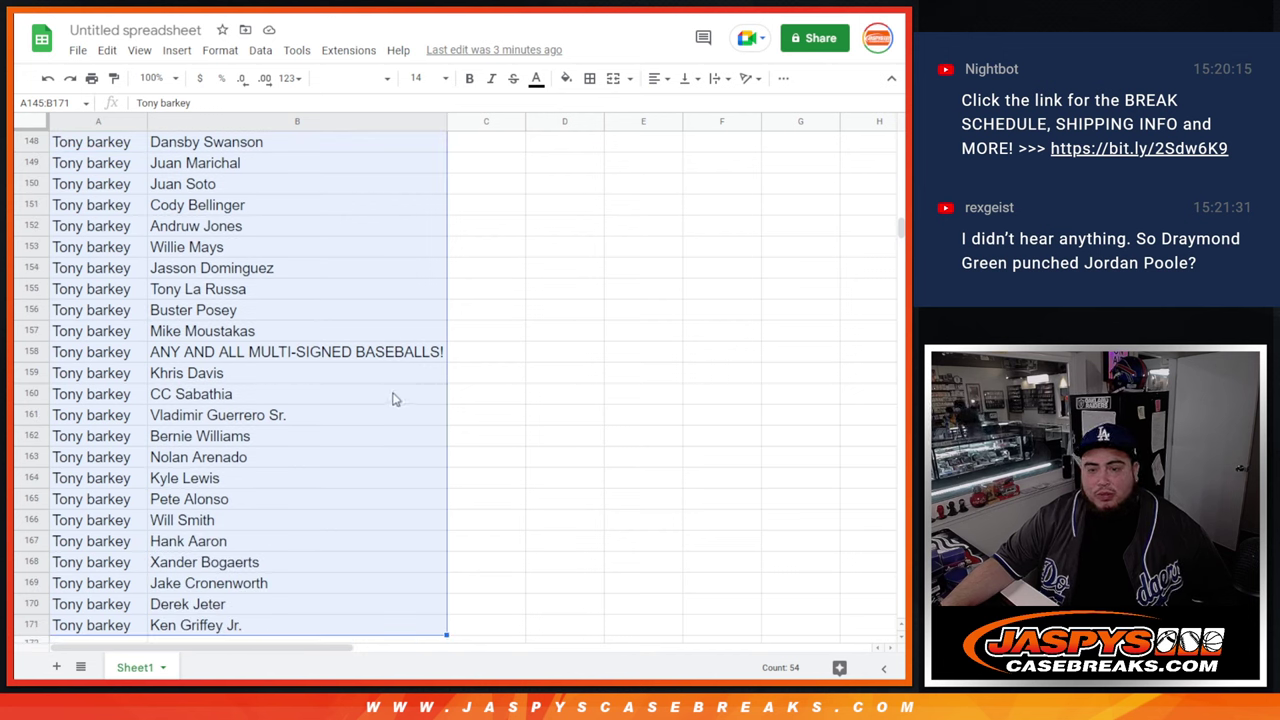
pyautogui.scroll(-1, 365, 420)
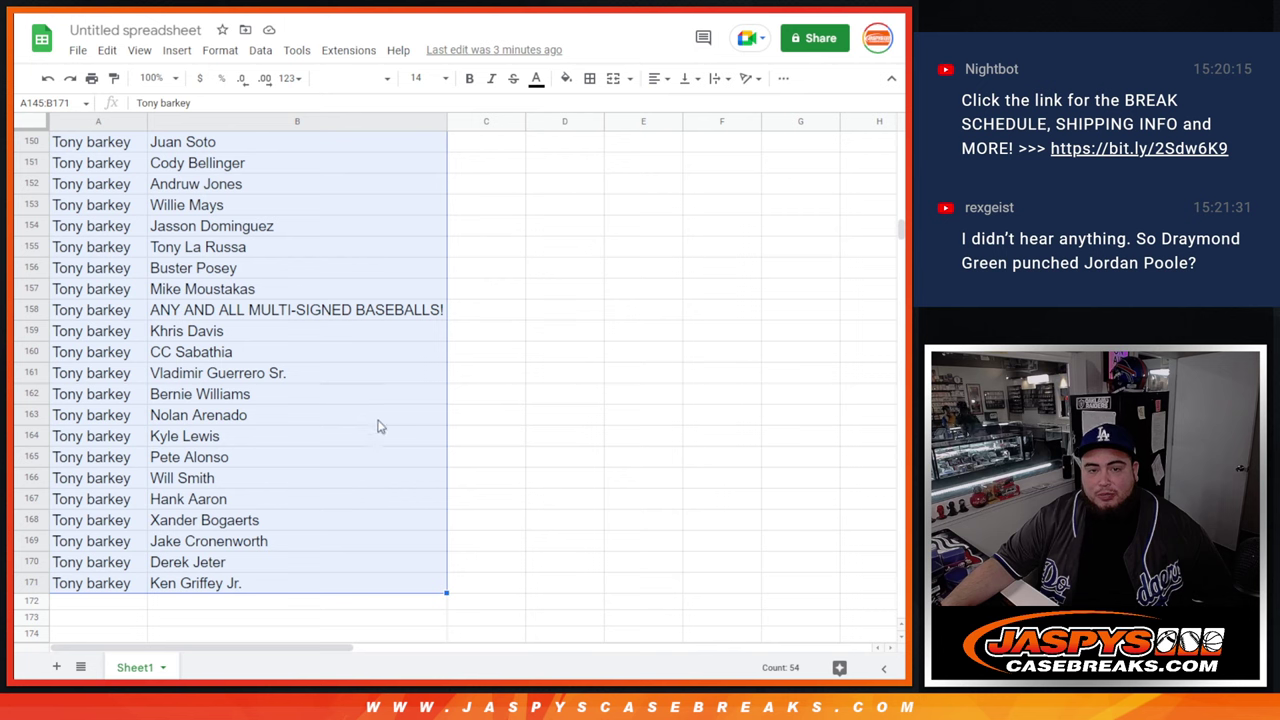
pyautogui.scroll(1, 362, 436)
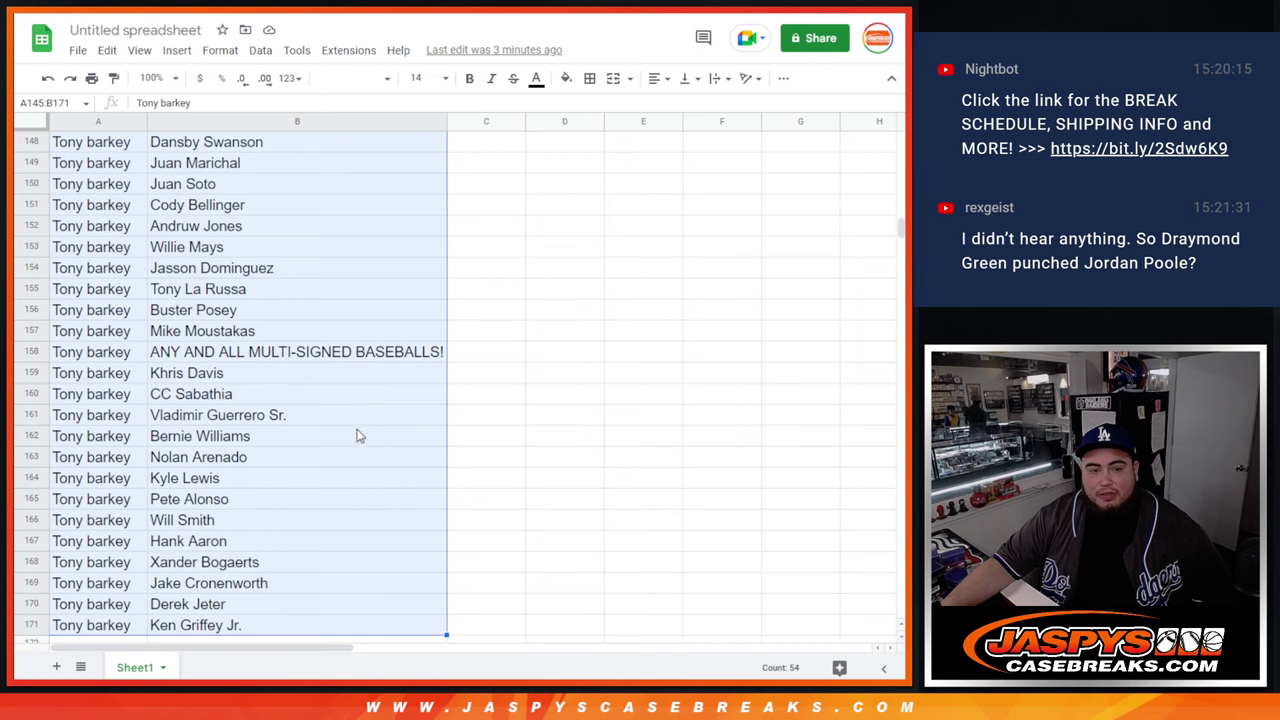
pyautogui.scroll(-1, 403, 404)
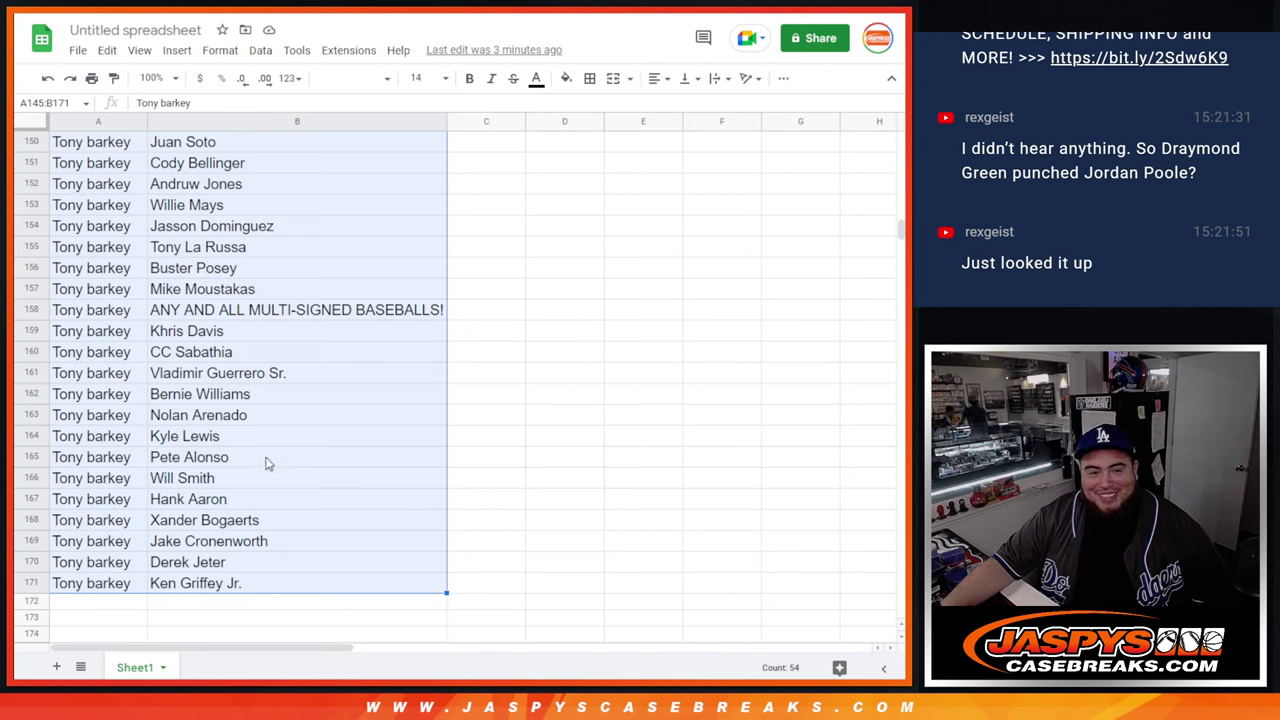
pyautogui.scroll(1, 268, 460)
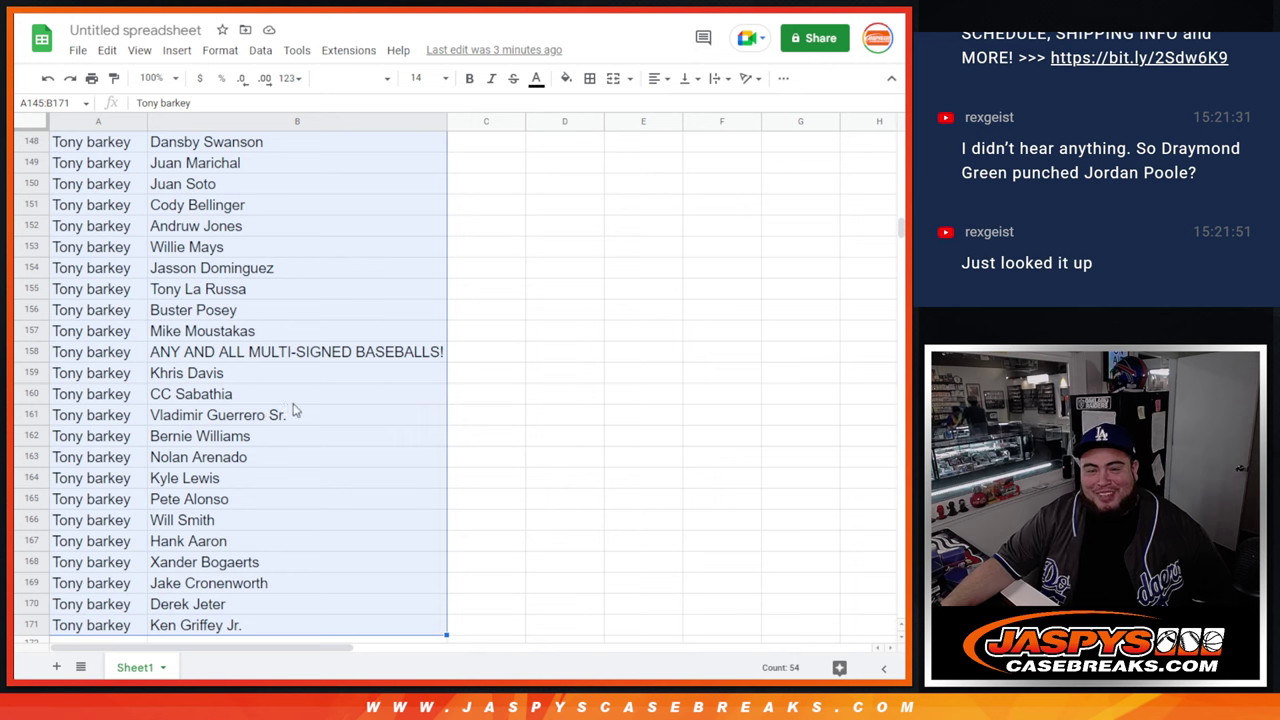
pyautogui.scroll(-1, 339, 329)
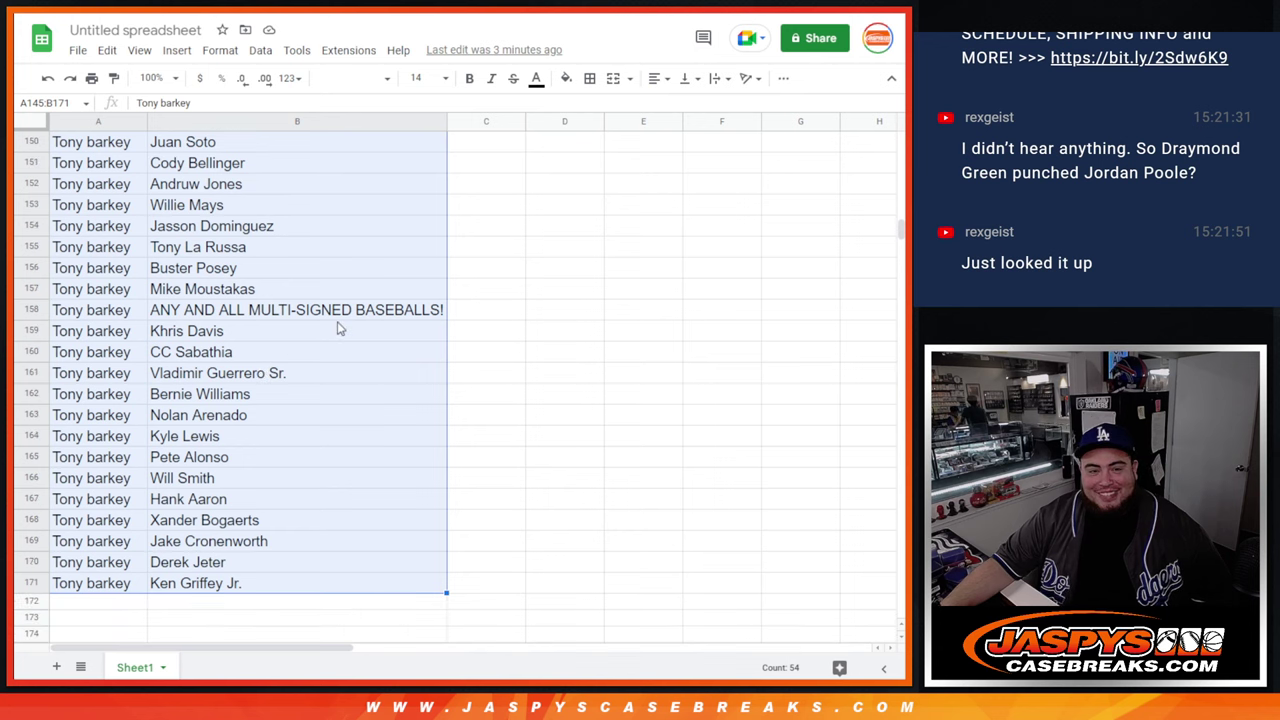
pyautogui.scroll(1, 339, 329)
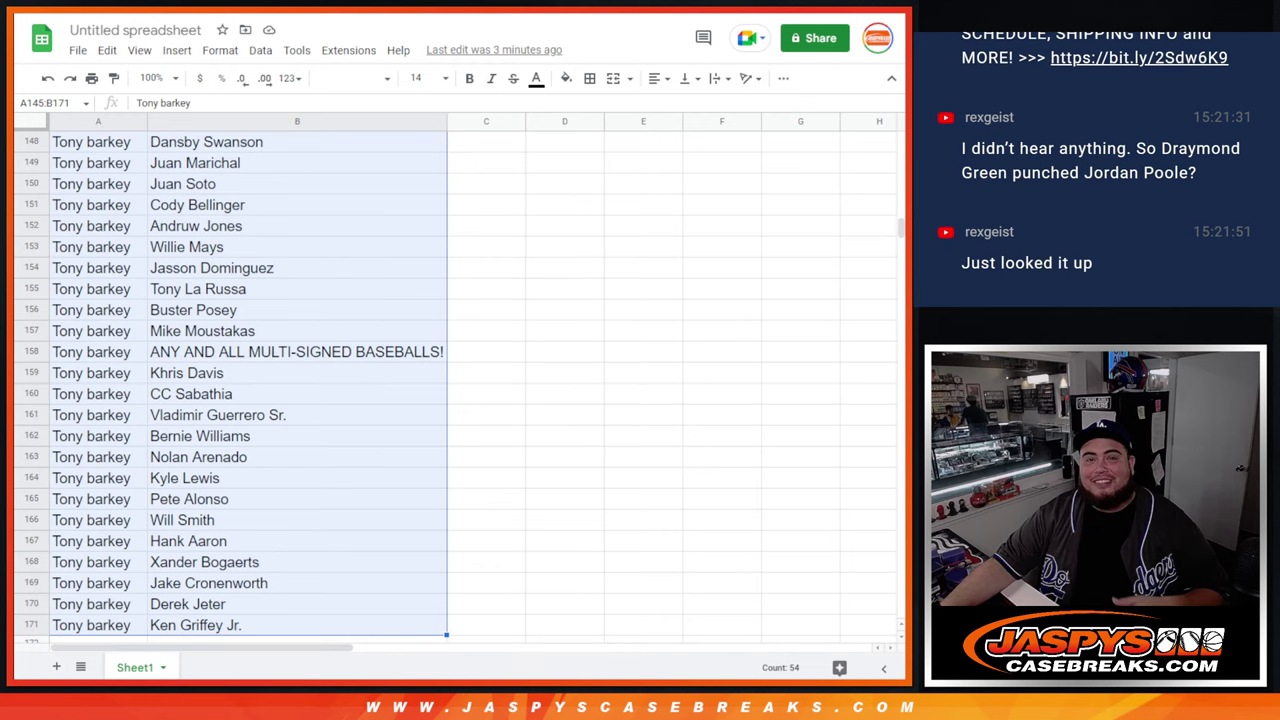
# - Switch to the show notes spreadsheet and copy the full break title from cell B4, leaving out the "3.15p PT:" prefix
pyautogui.hotkey('ctrl', 'Tab')
pyautogui.doubleClick(501, 253)
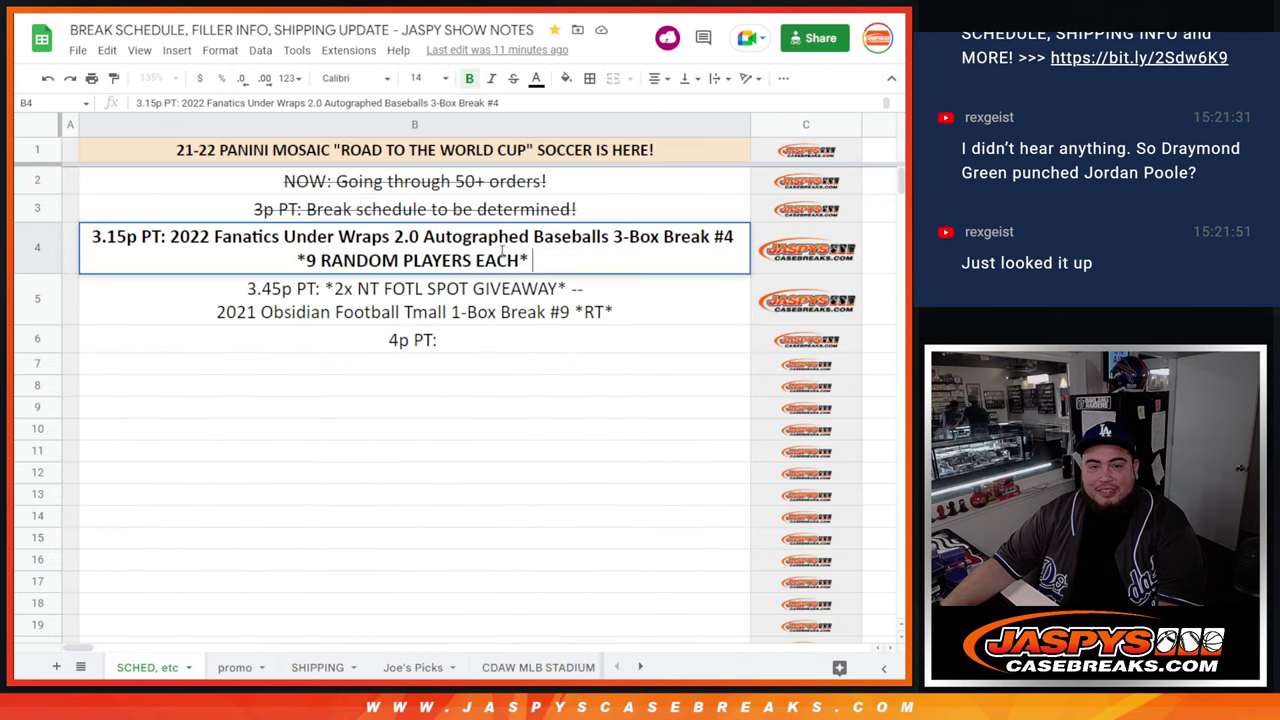
pyautogui.moveTo(533, 262); pyautogui.dragTo(173, 248)
pyautogui.hotkey('ctrl', 'c')
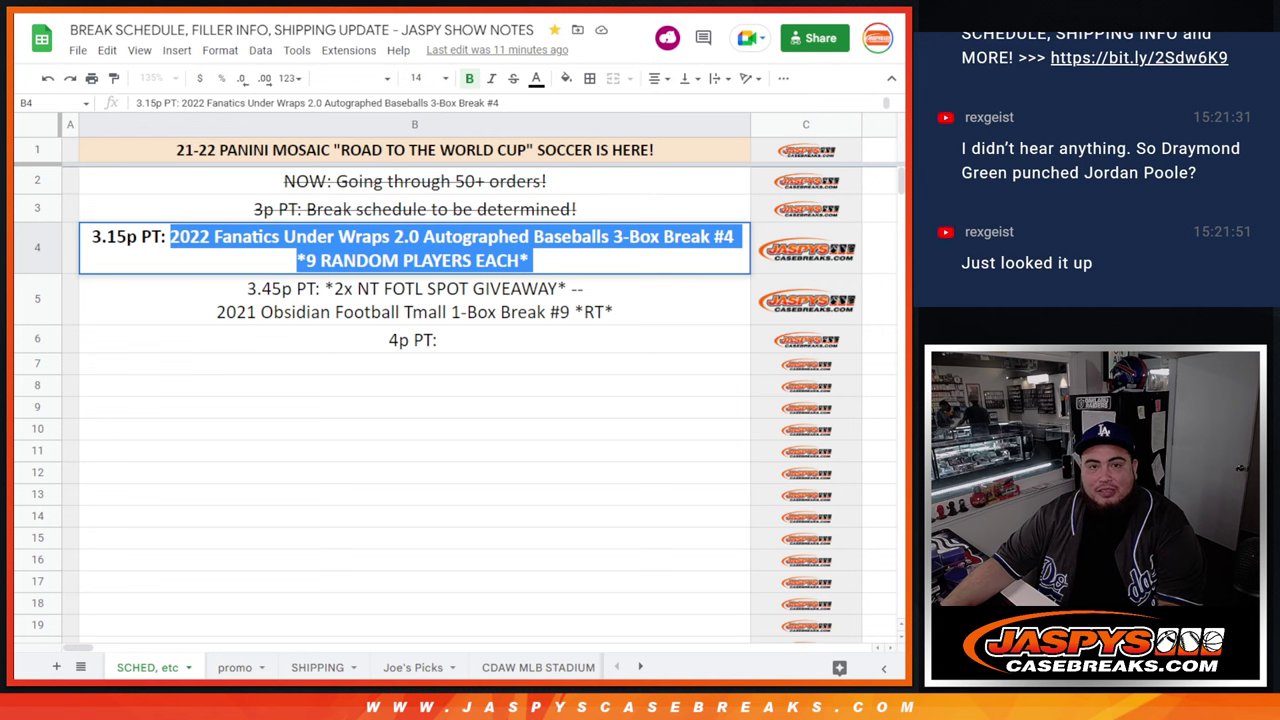
# - Rename the untitled spreadsheet as "Fri. 10/7/22 - 2022 Fanatics Under Wraps 2.0 Autographed Baseballs 3-Box Break #4 *9 RANDOM PLAYERS EACH*"
pyautogui.hotkey('ctrl', 'Tab')
pyautogui.click(142, 30)
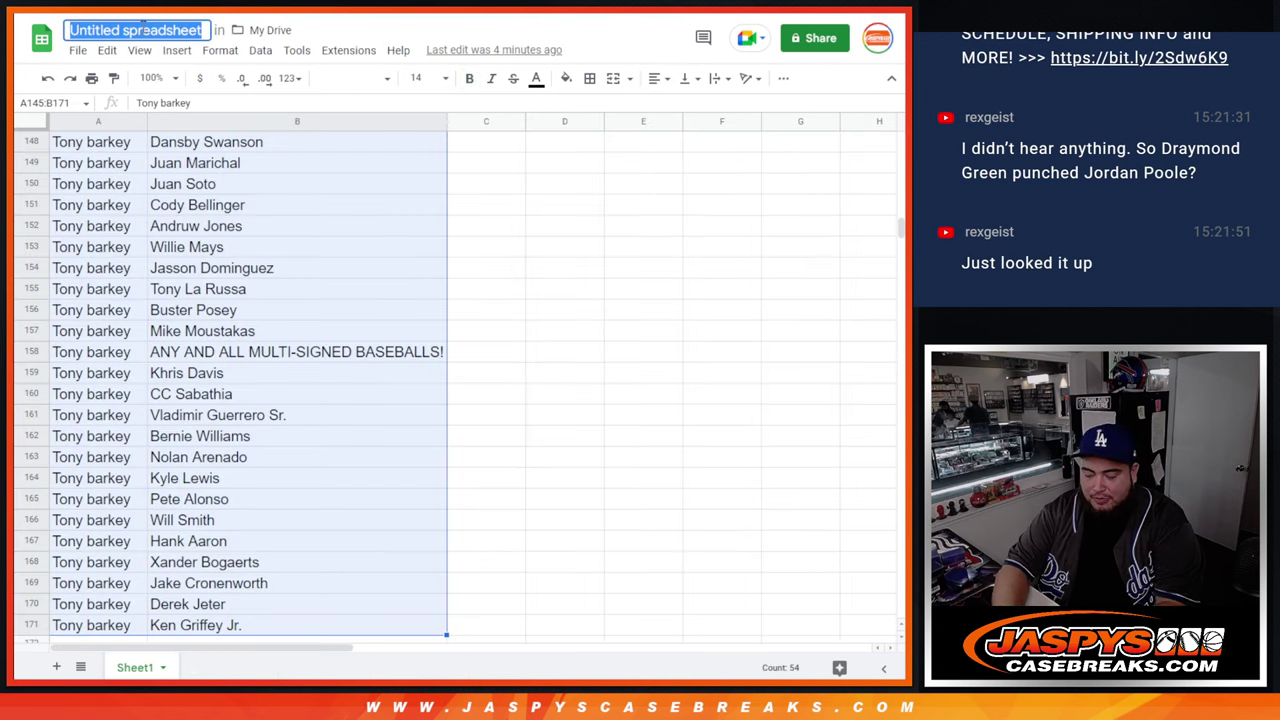
pyautogui.press('BackSpace')
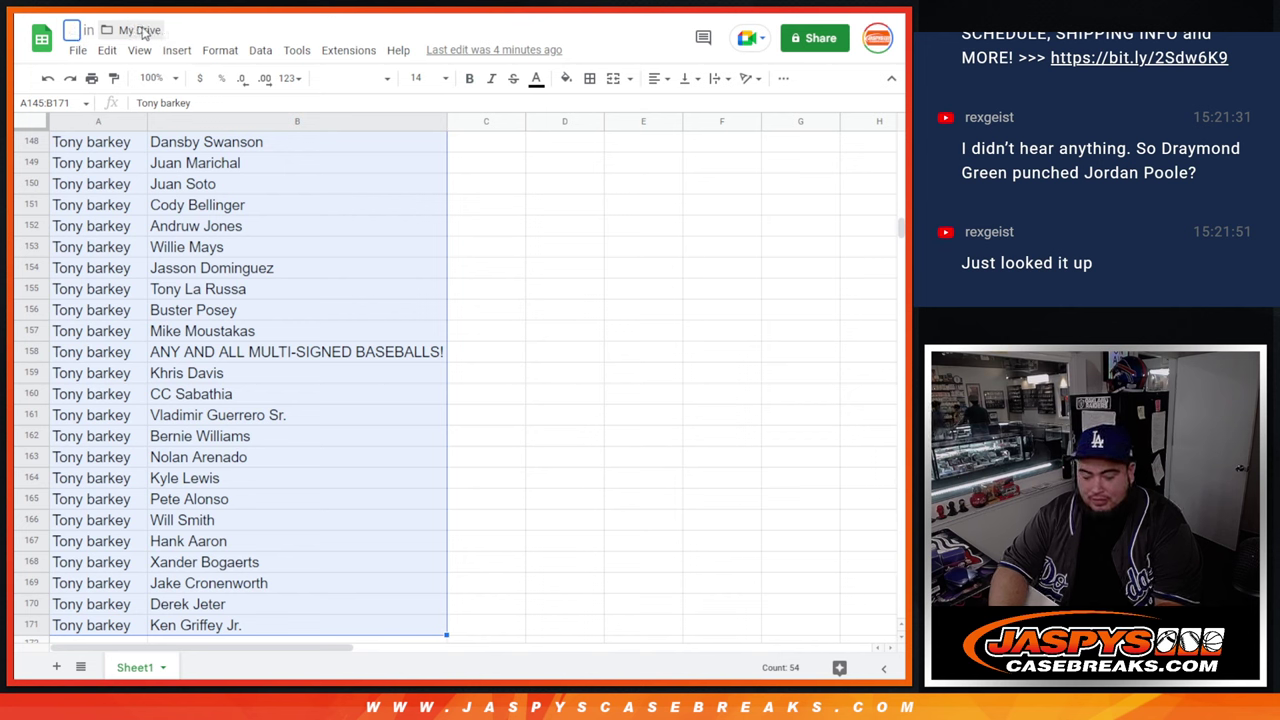
pyautogui.write('Fri')
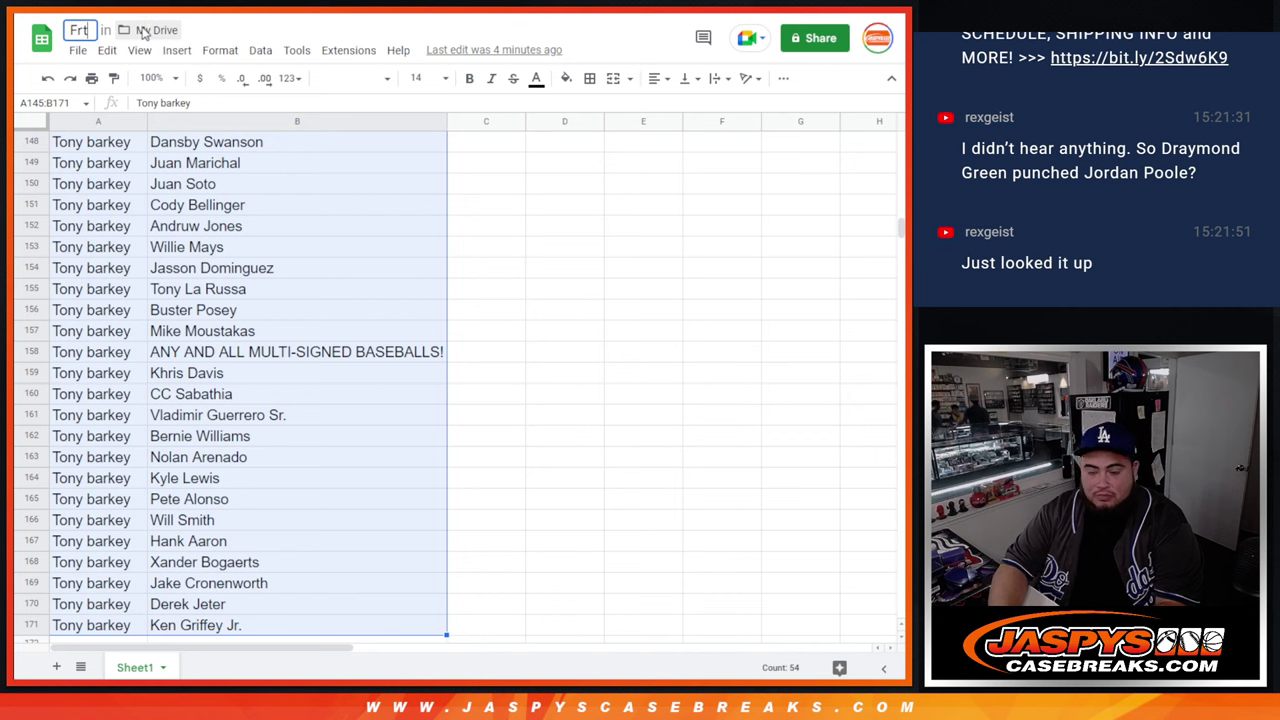
pyautogui.write('. 10')
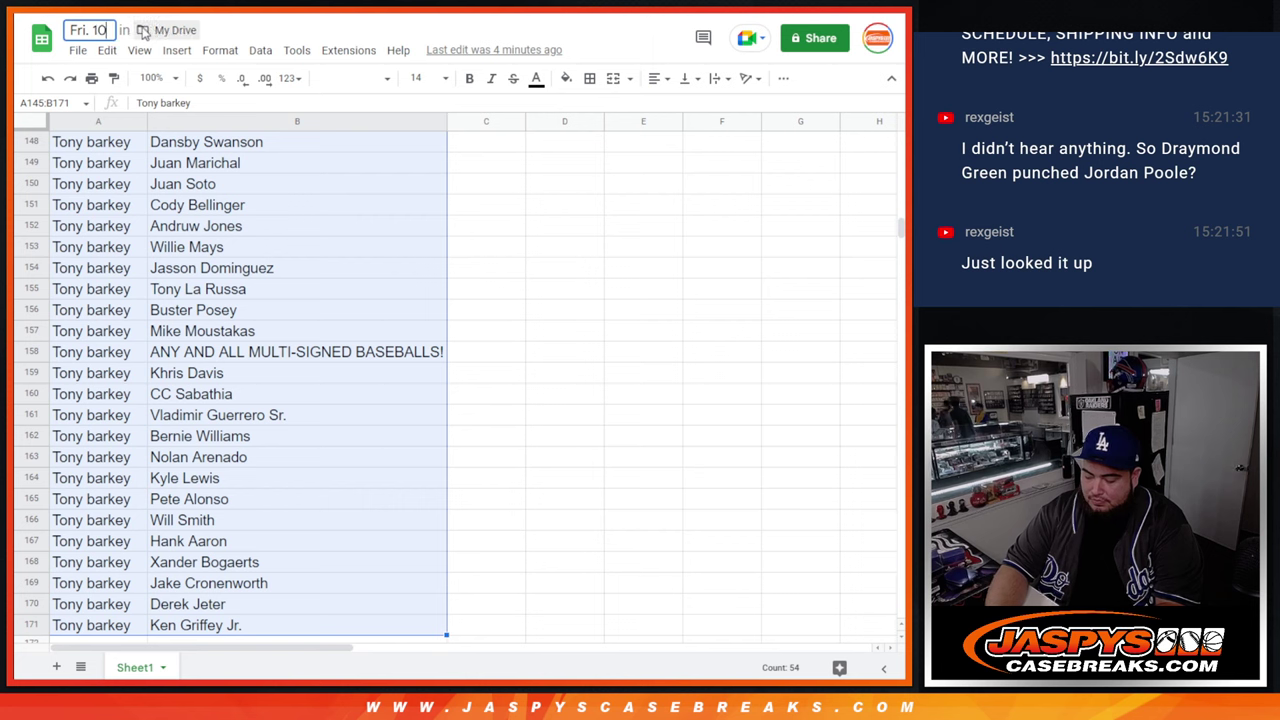
pyautogui.write('/7')
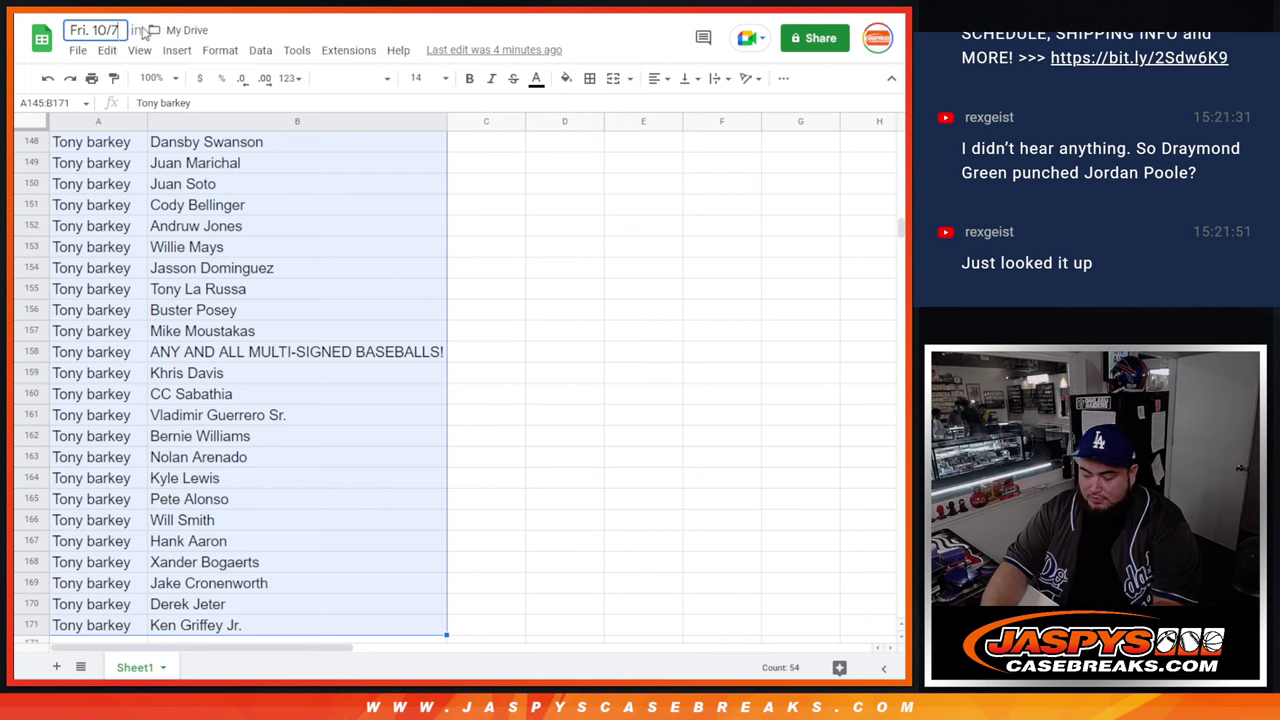
pyautogui.write('/22 -')
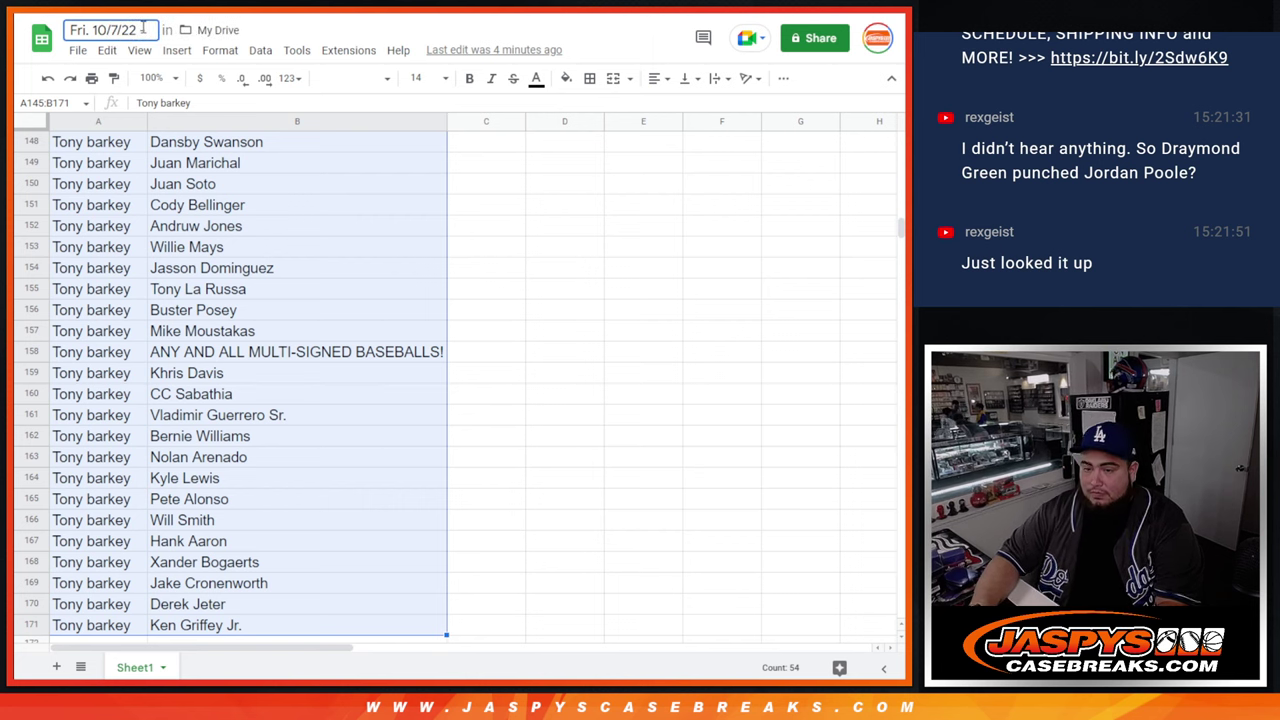
pyautogui.hotkey('ctrl', 'v')
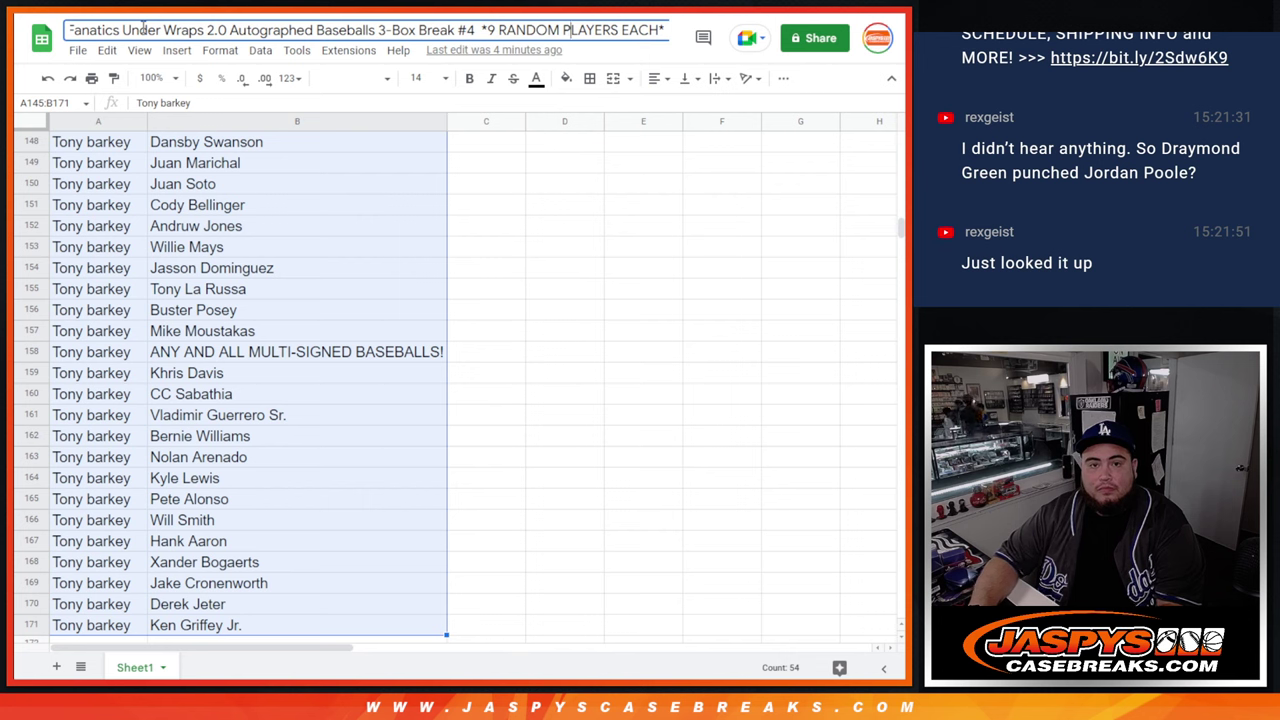
pyautogui.press('Return')
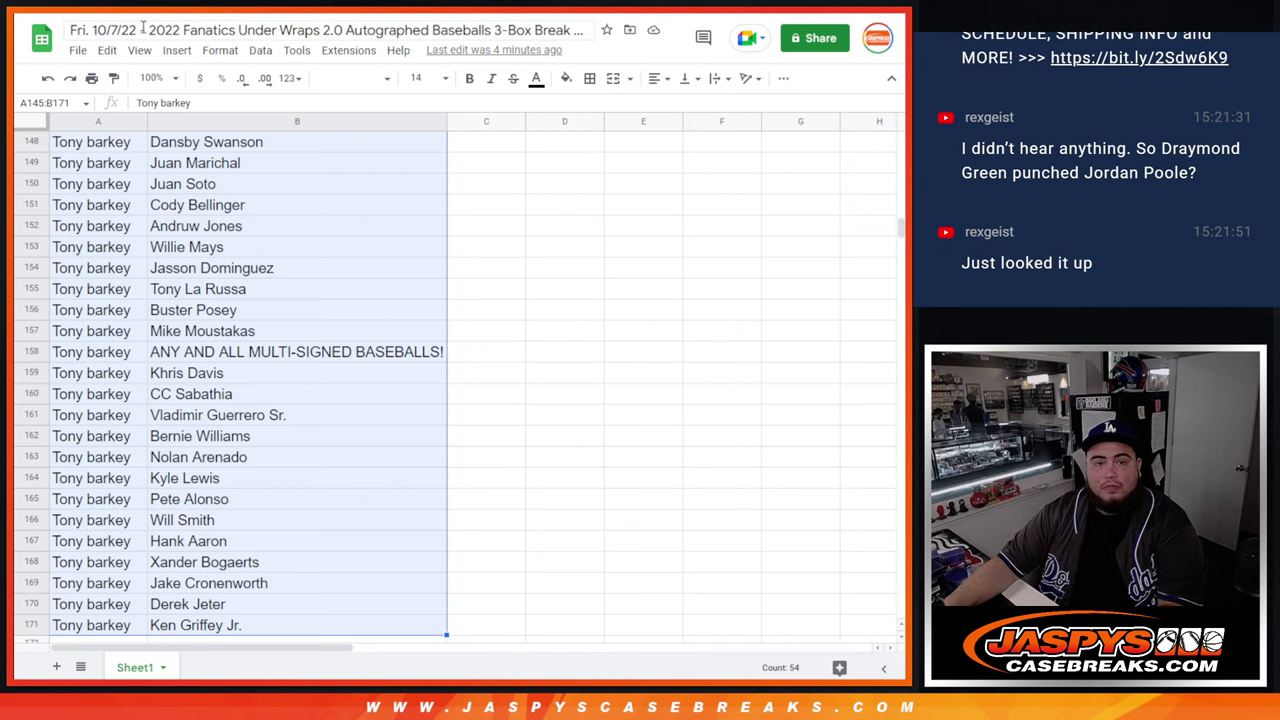
# - Sort the sheet from A to Z by the player names in column B
pyautogui.scroll(20, 275, 273)
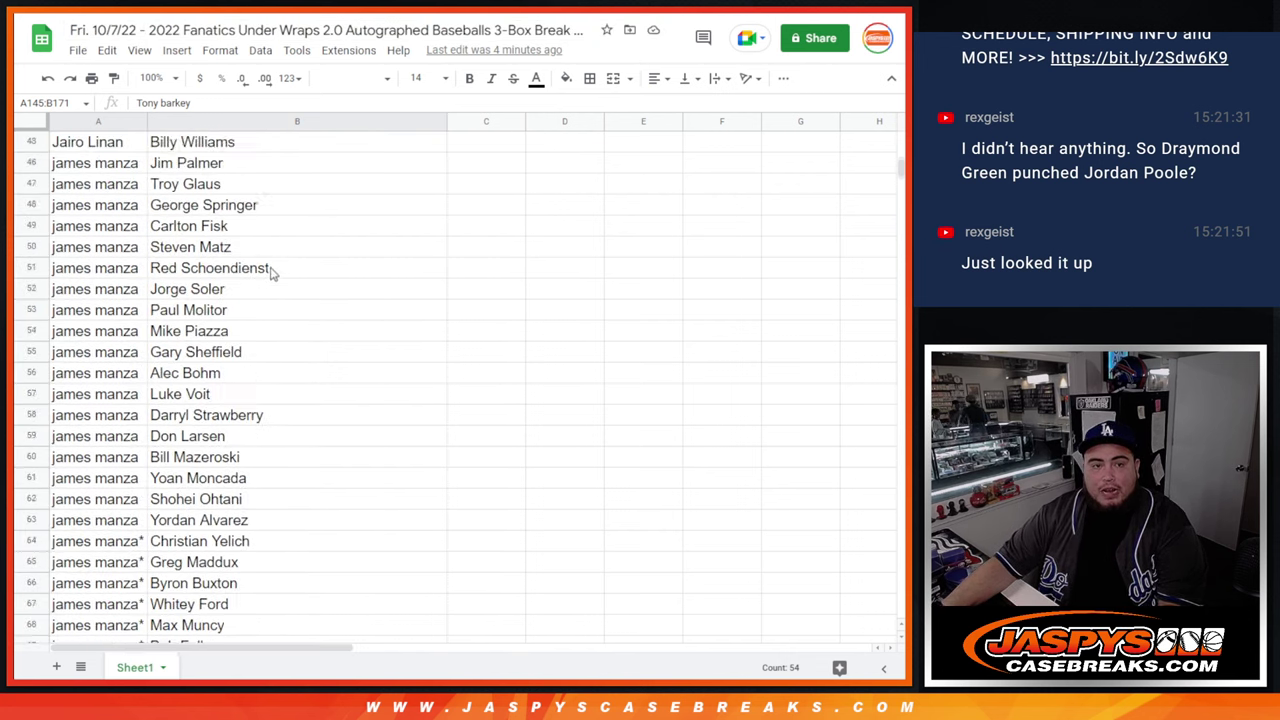
pyautogui.scroll(2, 275, 272)
pyautogui.click(335, 208)
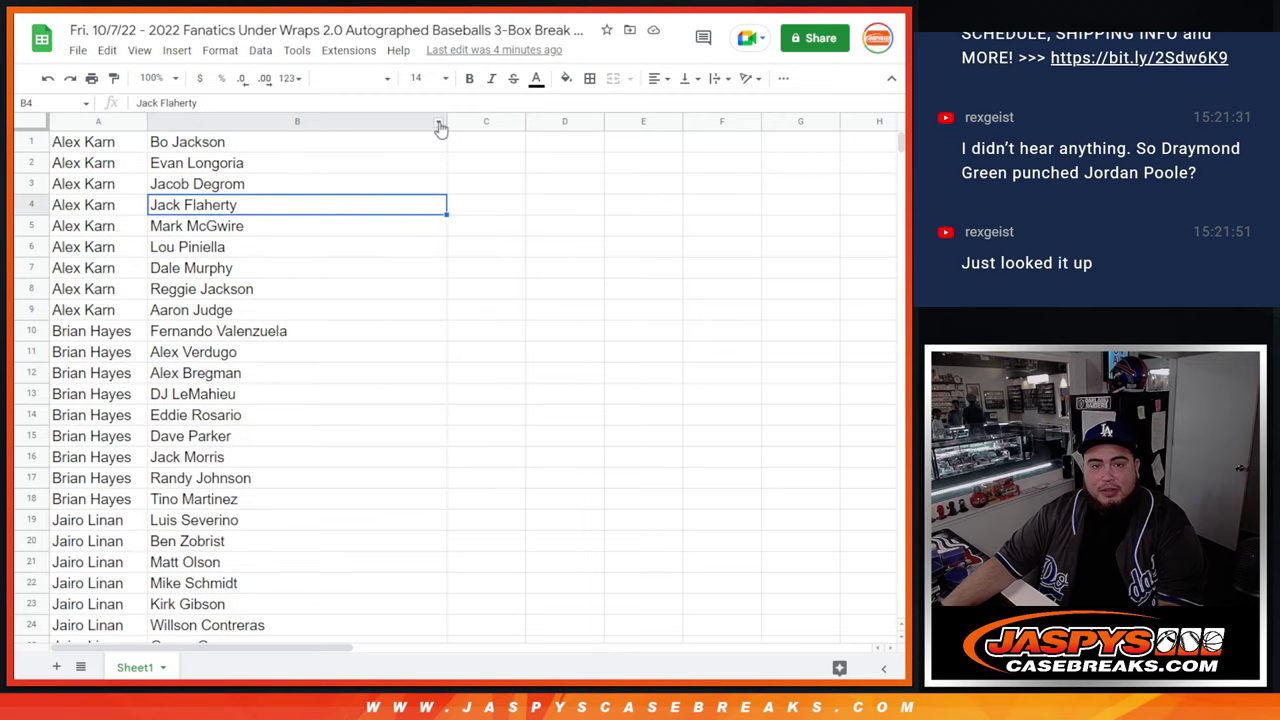
pyautogui.click(437, 122)
pyautogui.click(491, 420)
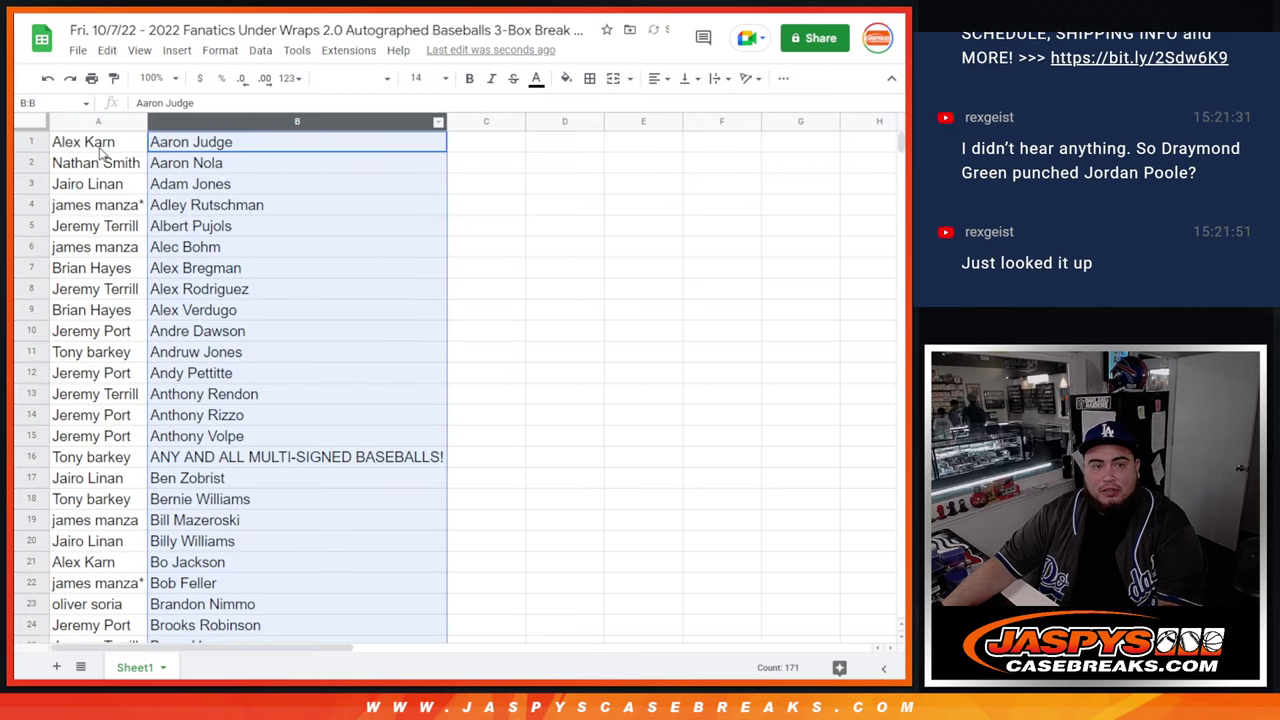
# - Apply all borders to the list in A1:B171 and center its text horizontally
pyautogui.moveTo(105, 145); pyautogui.dragTo(300, 321)
pyautogui.click(590, 78)
pyautogui.click(596, 104)
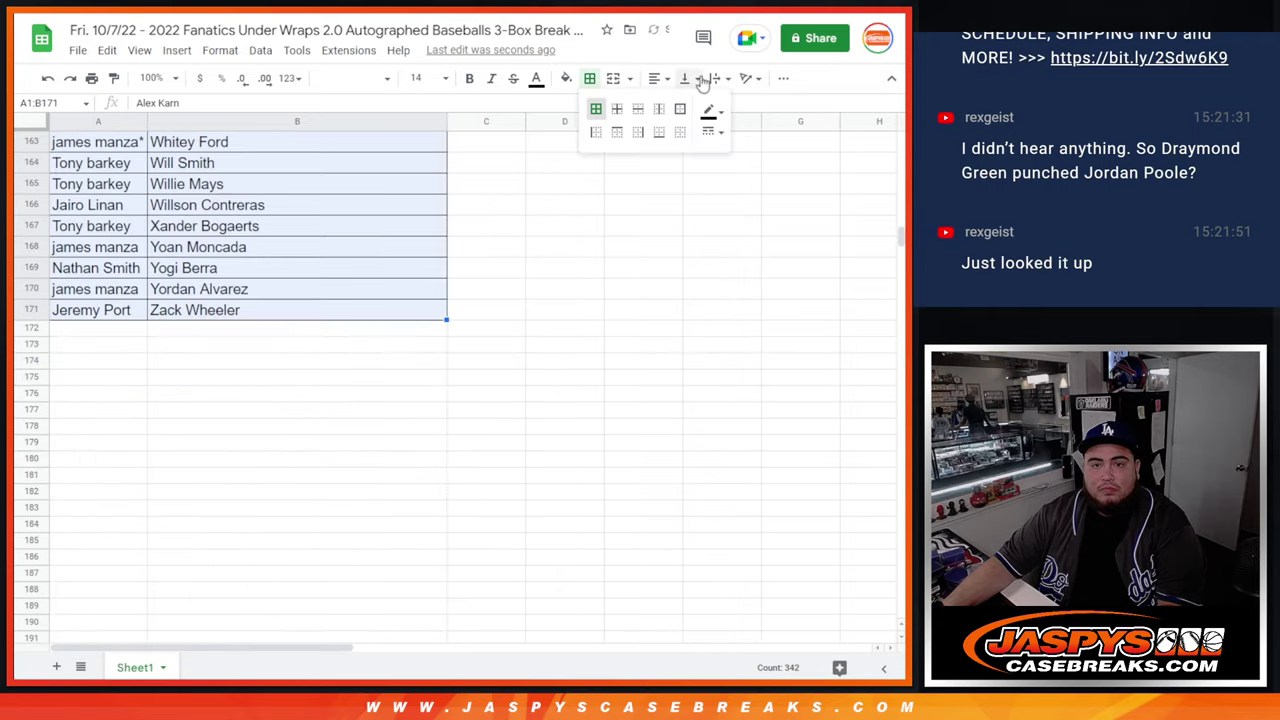
pyautogui.click(655, 80)
pyautogui.click(676, 104)
pyautogui.scroll(20, 296, 232)
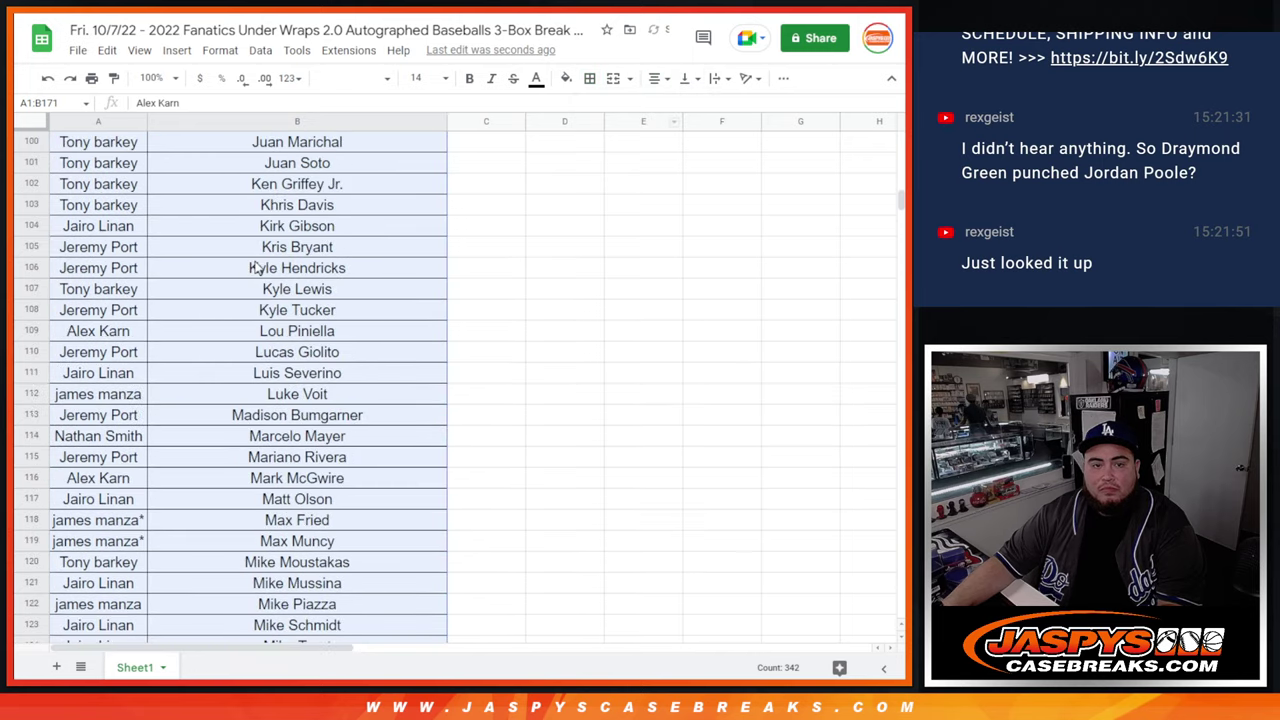
pyautogui.scroll(12, 296, 232)
# - Check the print preview of the current sheet and leave it without printing
pyautogui.click(360, 124)
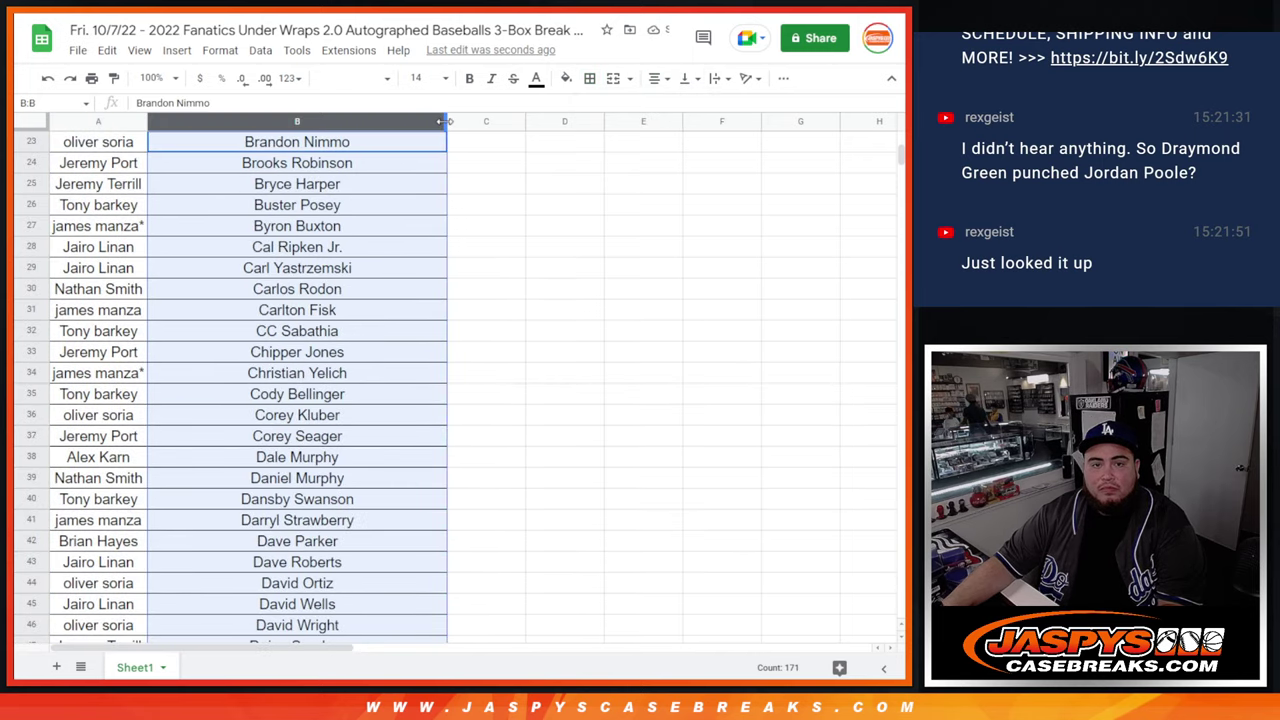
pyautogui.scroll(7, 200, 170)
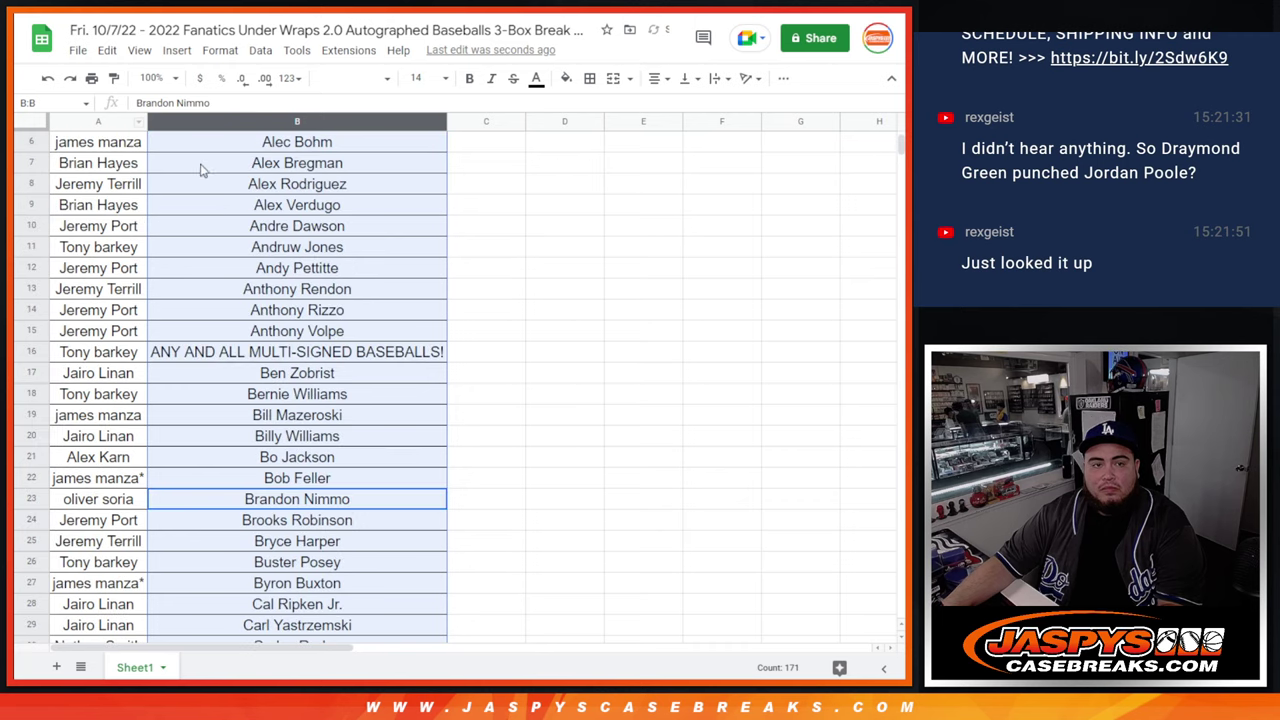
pyautogui.click(91, 78)
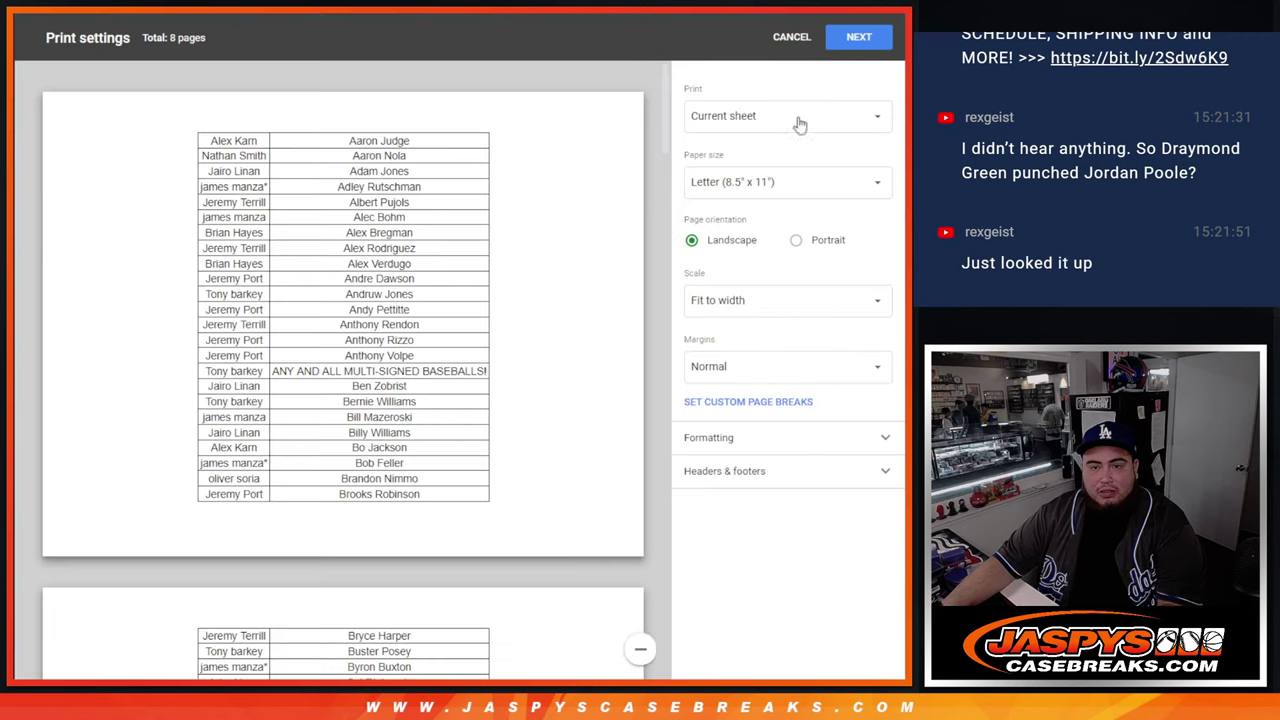
pyautogui.click(790, 37)
# - Set the font size of the entire sheet to 12
pyautogui.click(40, 122)
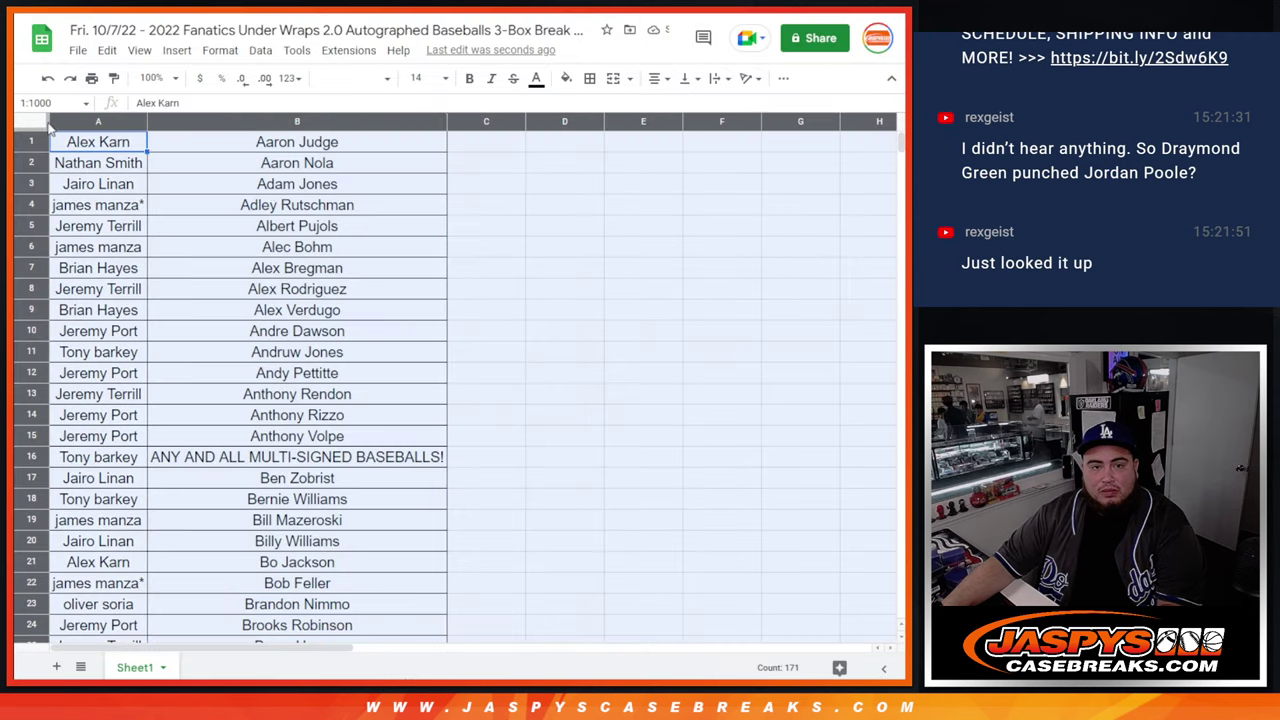
pyautogui.click(414, 79)
pyautogui.click(418, 255)
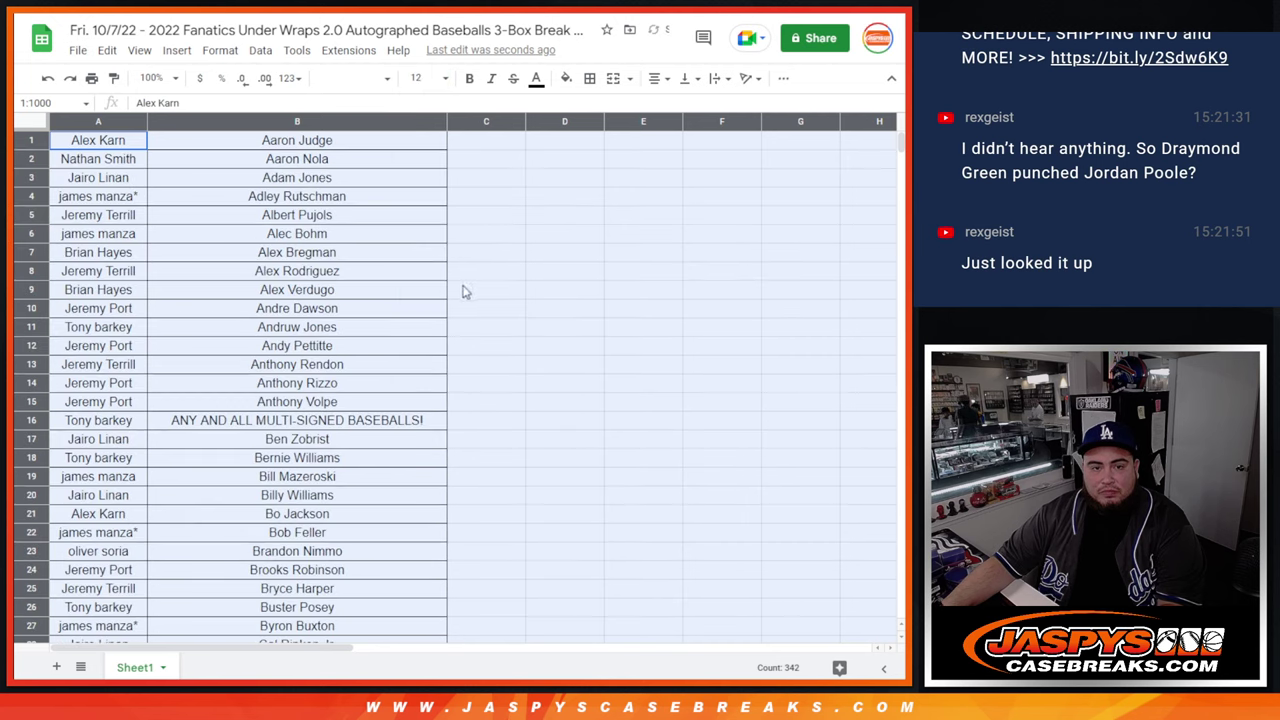
# - Fit the widths of columns A and B to their contents and set the current sheet's print layout to portrait, checking its pages
pyautogui.doubleClick(146, 119)
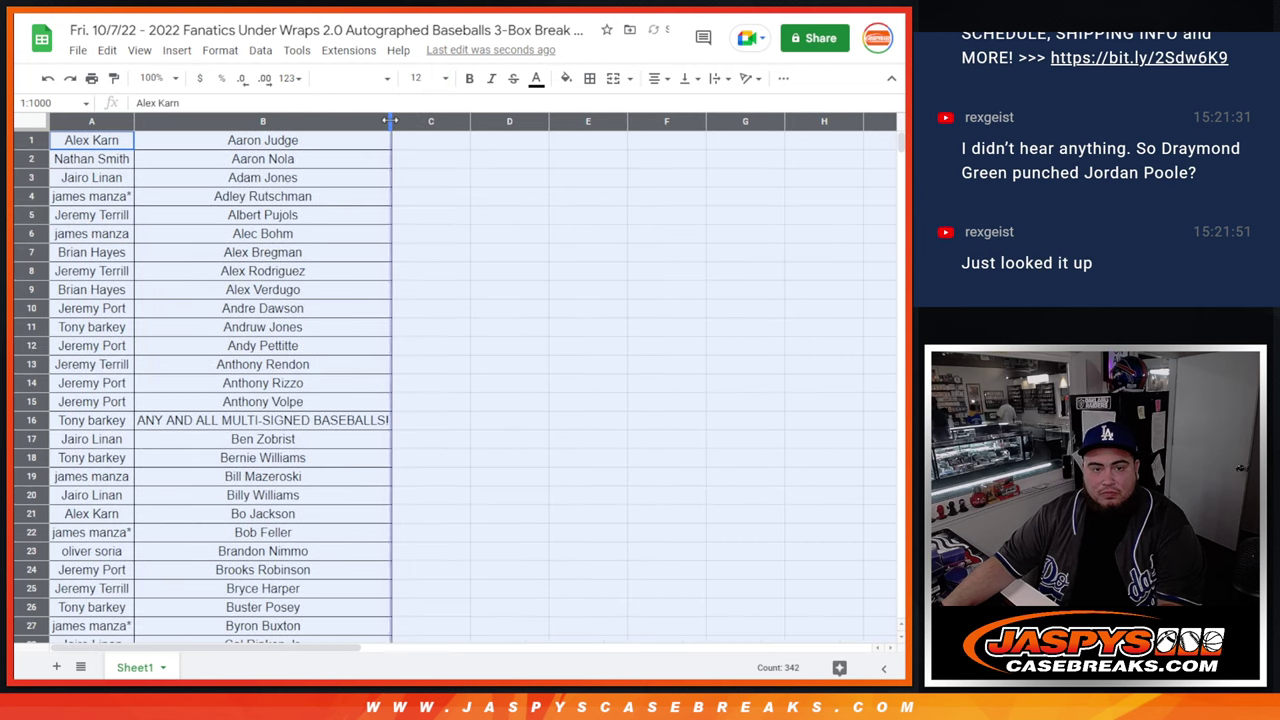
pyautogui.click(91, 78)
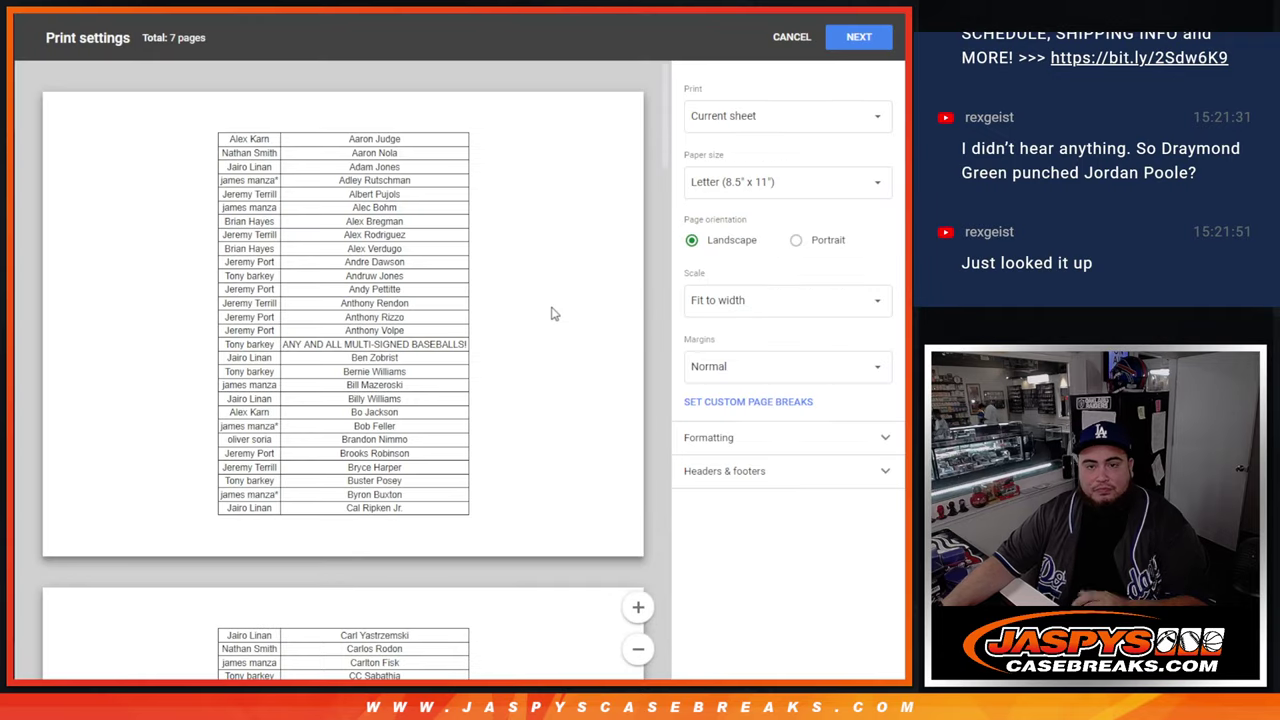
pyautogui.click(826, 240)
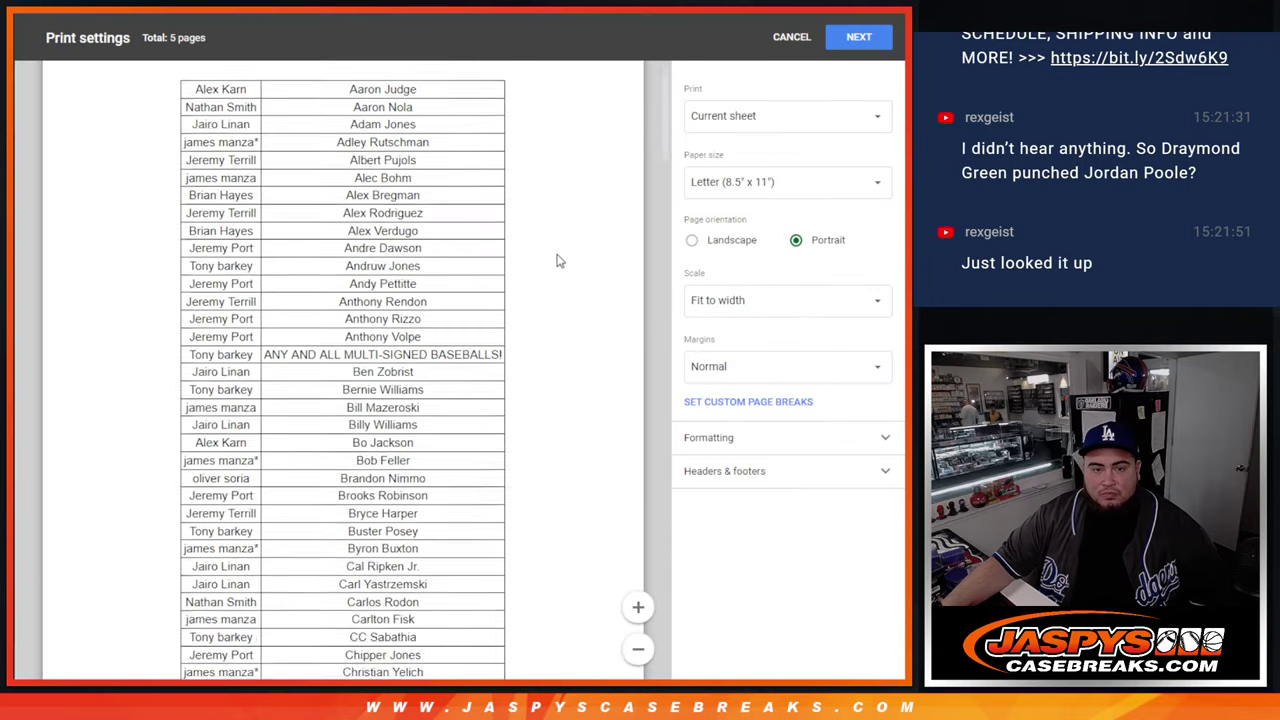
pyautogui.scroll(-8, 558, 262)
pyautogui.scroll(-20, 558, 267)
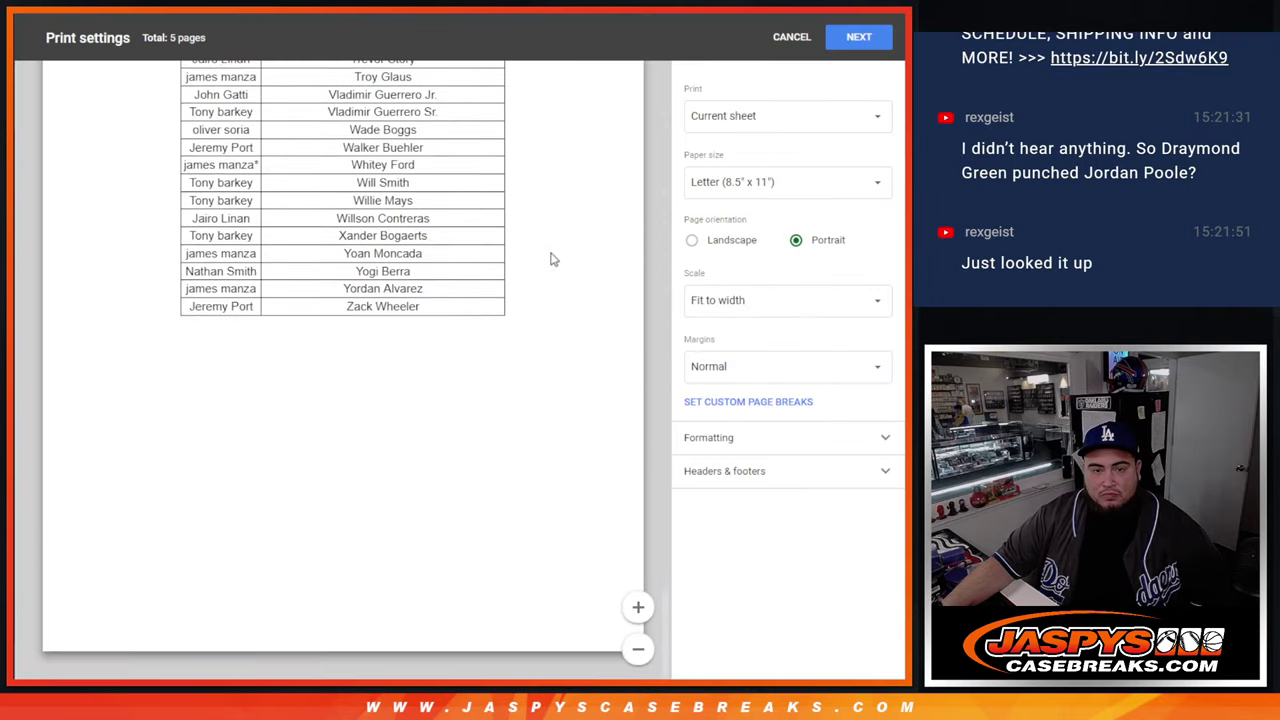
pyautogui.scroll(20, 548, 292)
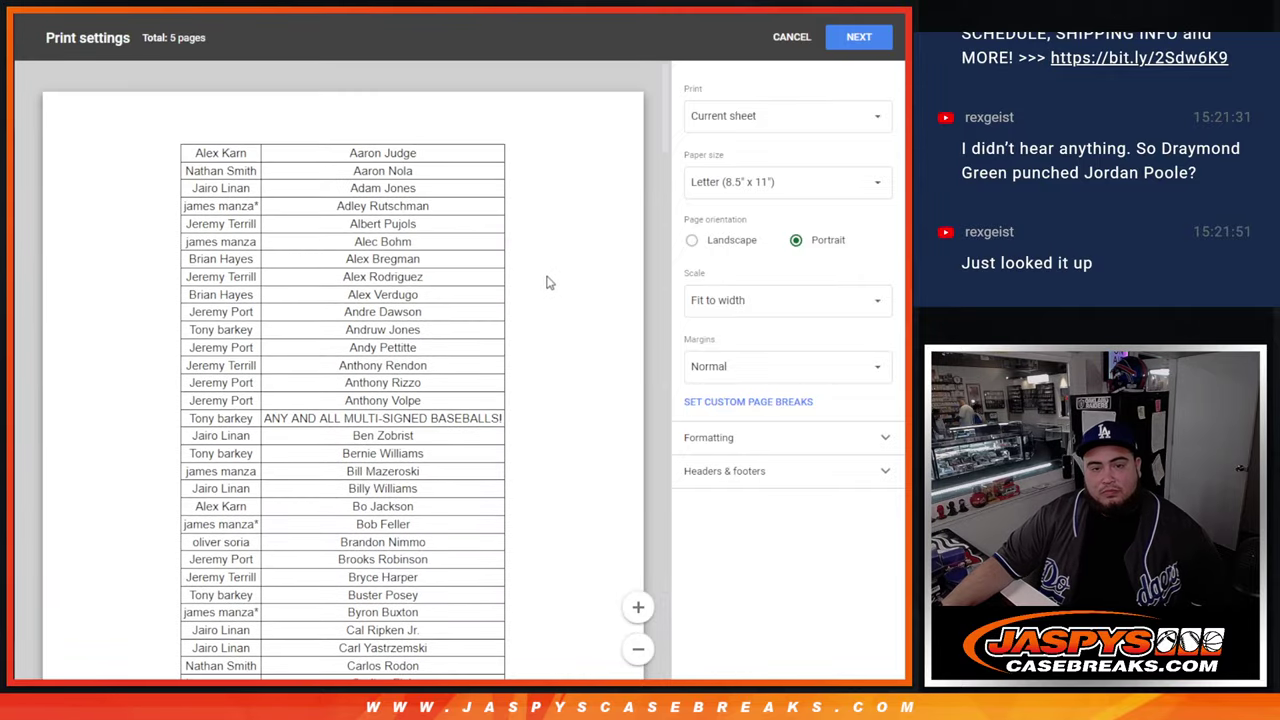
# - Print one copy of all pages on Letter paper with the Samsung M2020 printer and clear the whole-sheet selection
pyautogui.click(859, 37)
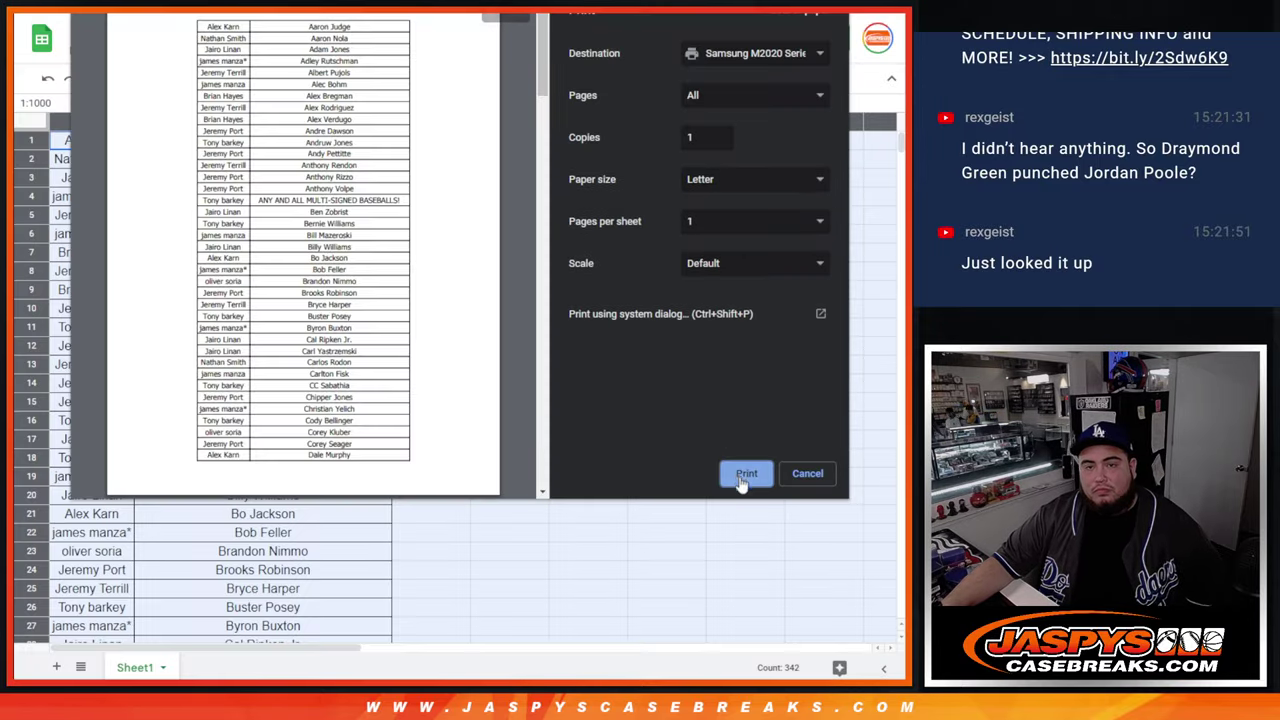
pyautogui.click(738, 471)
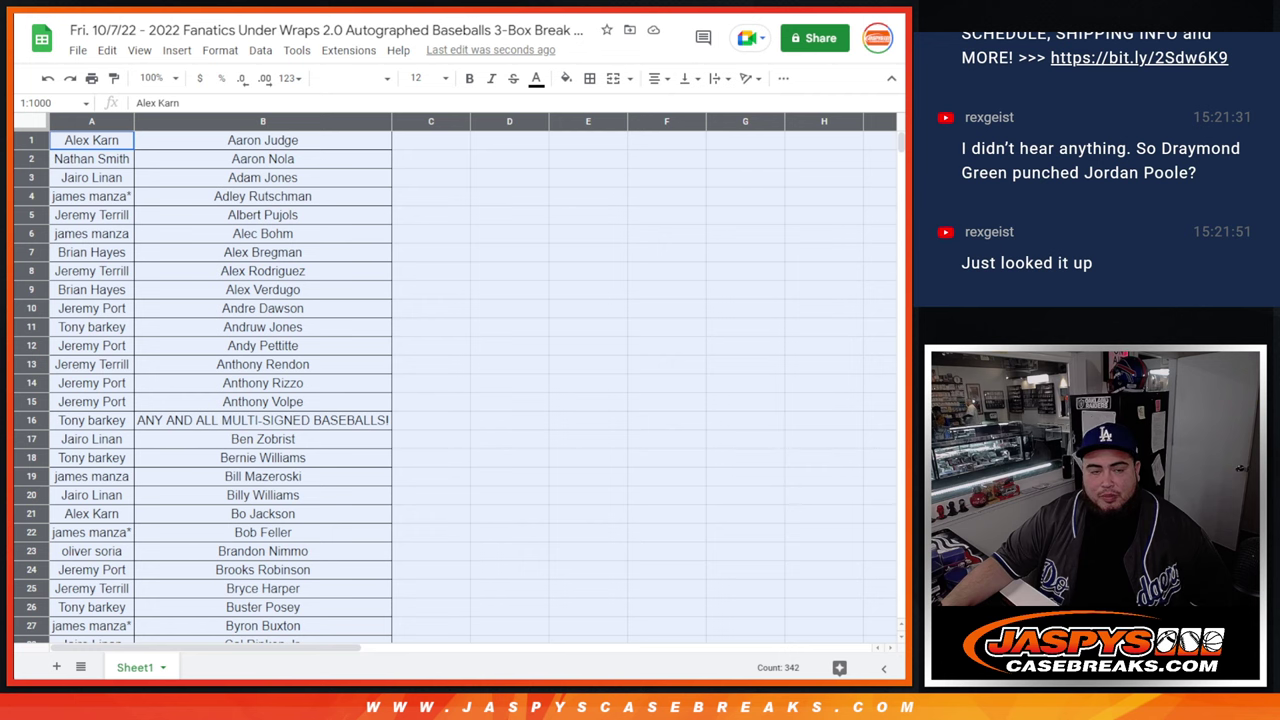
pyautogui.click(334, 198)
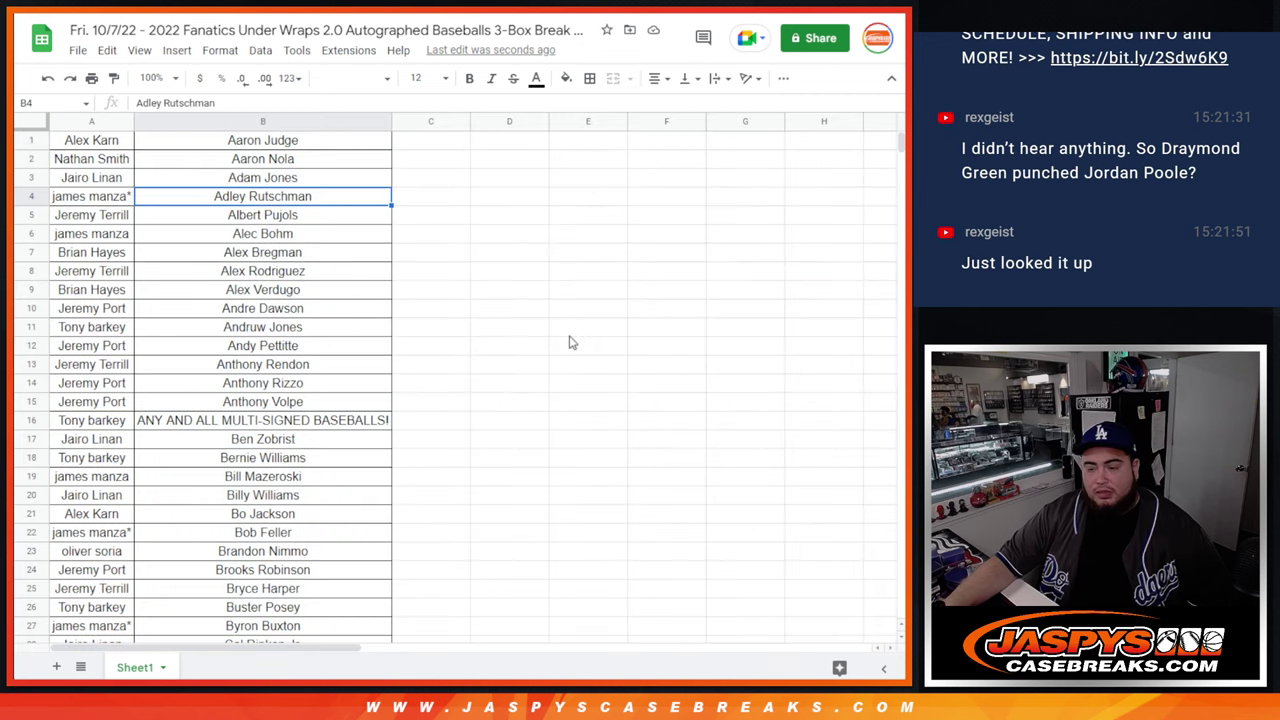